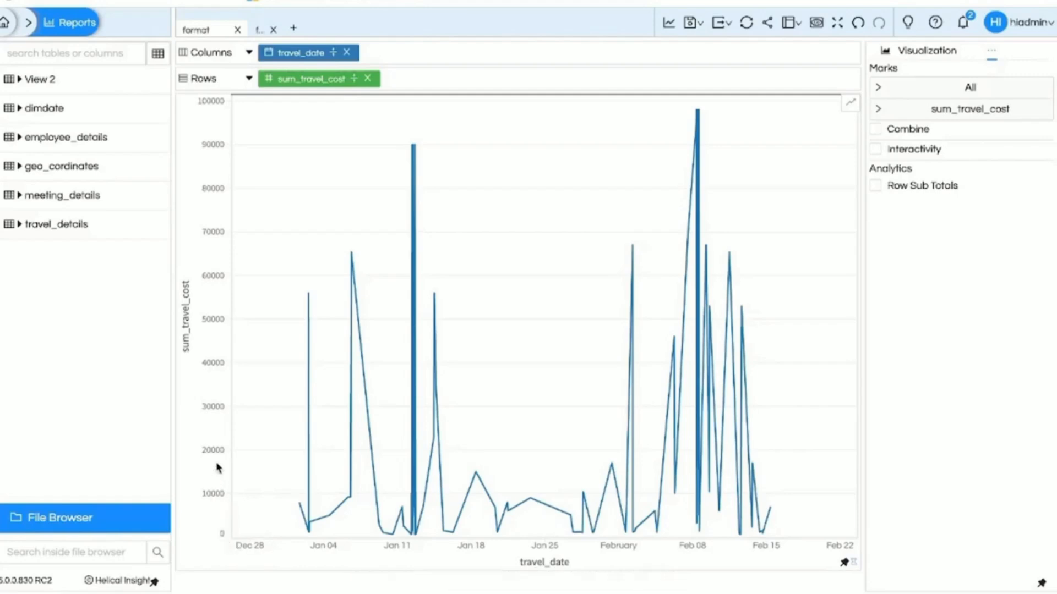
Open the Format settings within the chart's Properties
mouse_move(355, 440)
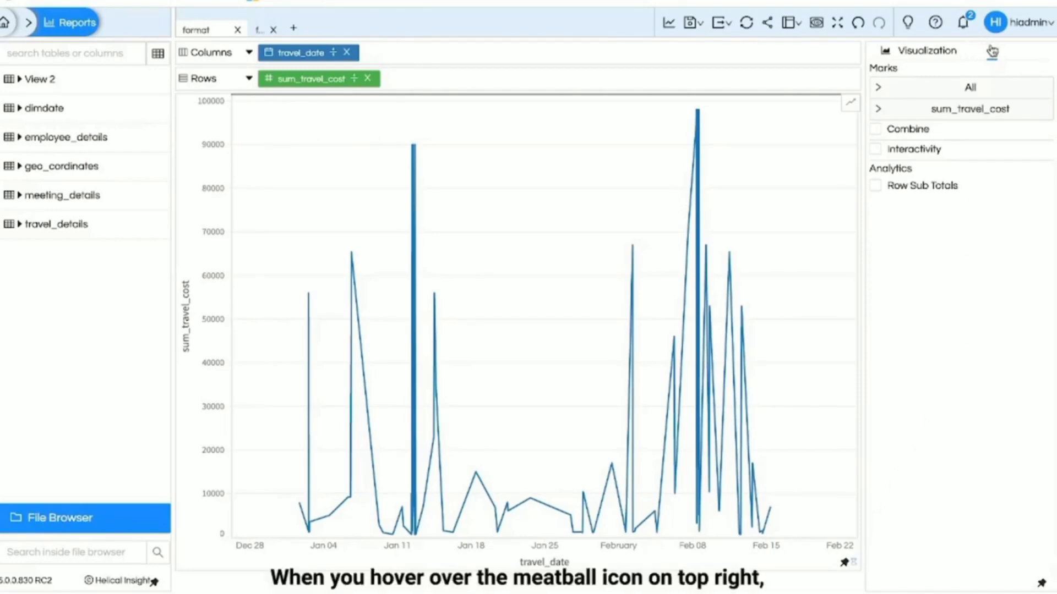
mouse_move(991, 52)
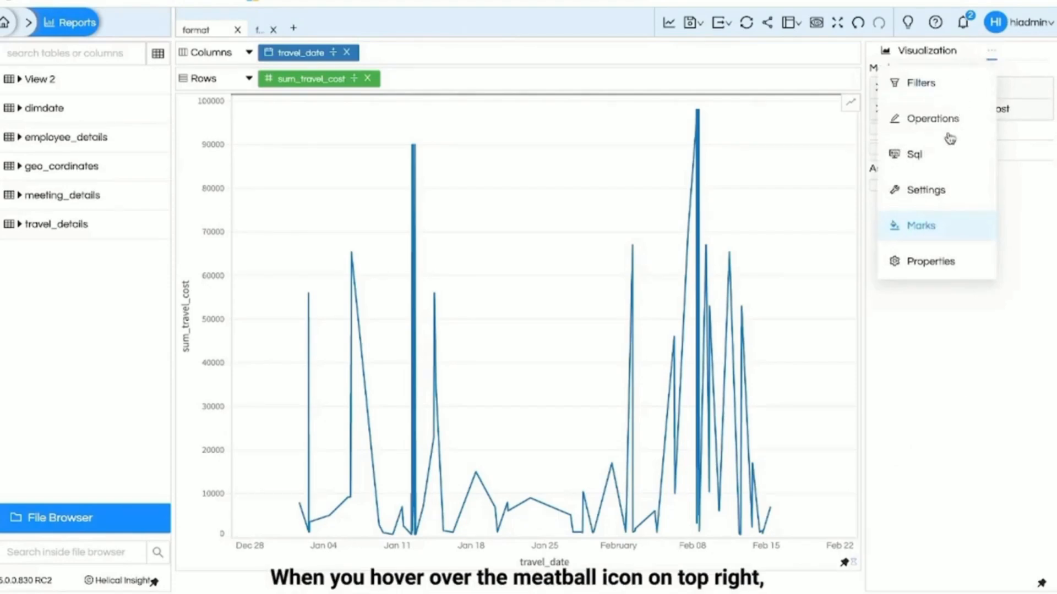
click(944, 258)
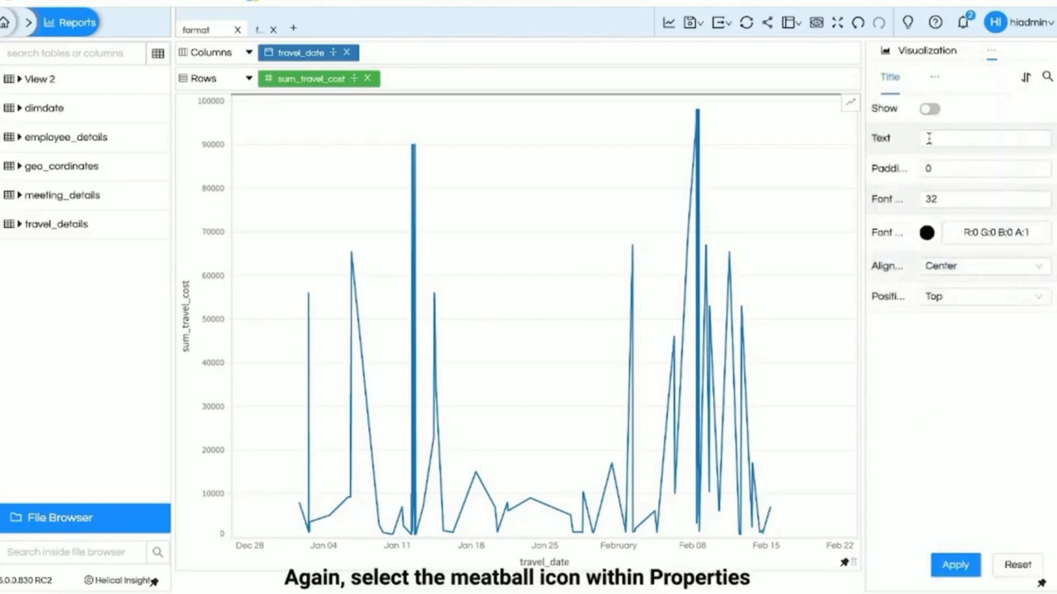
click(931, 84)
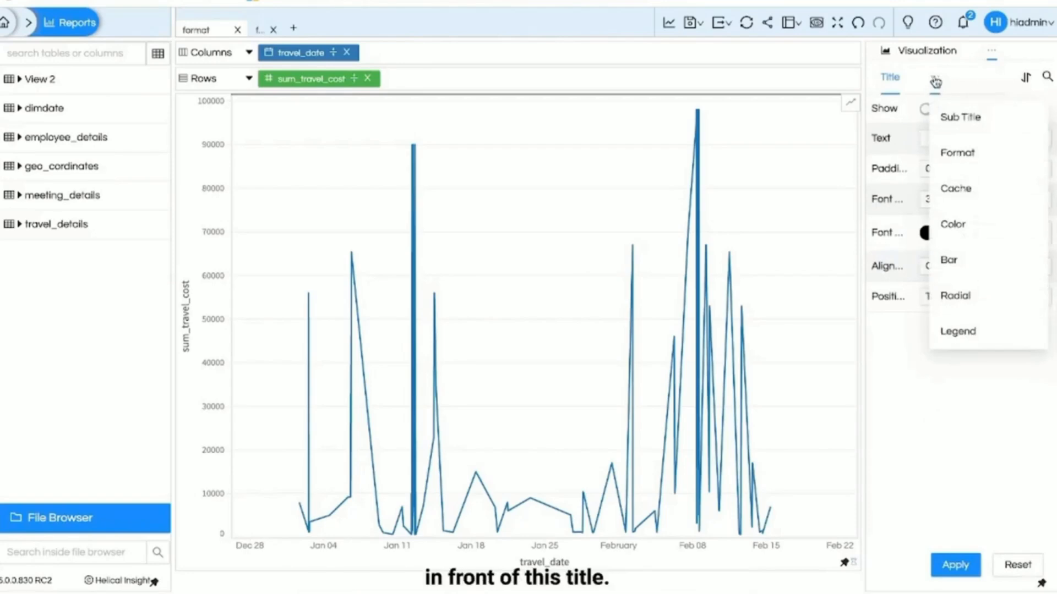
click(934, 83)
click(934, 83)
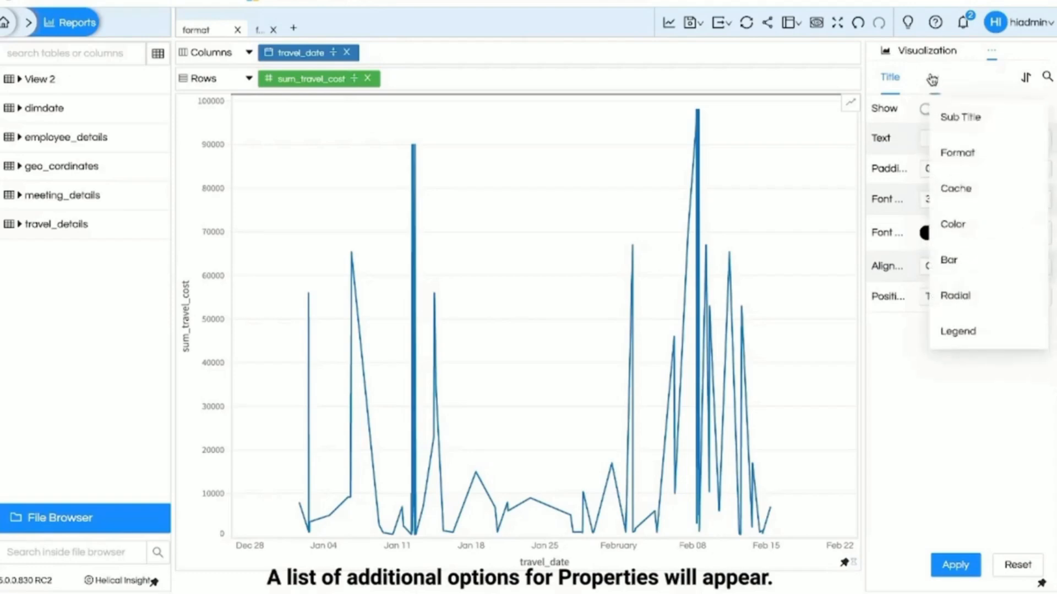
click(958, 154)
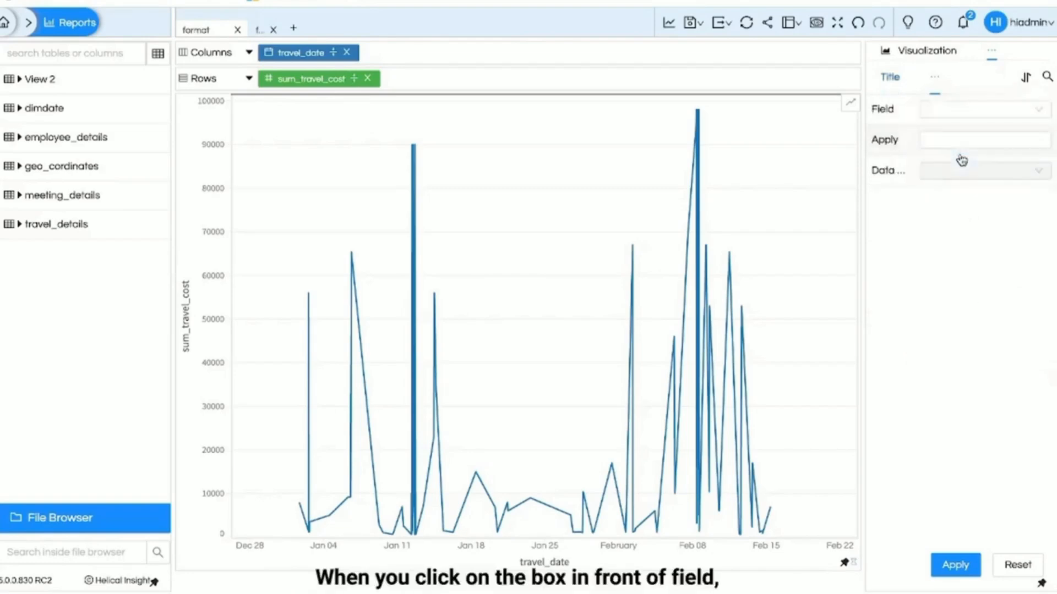
Compare the fields available for formatting in the format and format2 reports, then return to the format report
click(1037, 109)
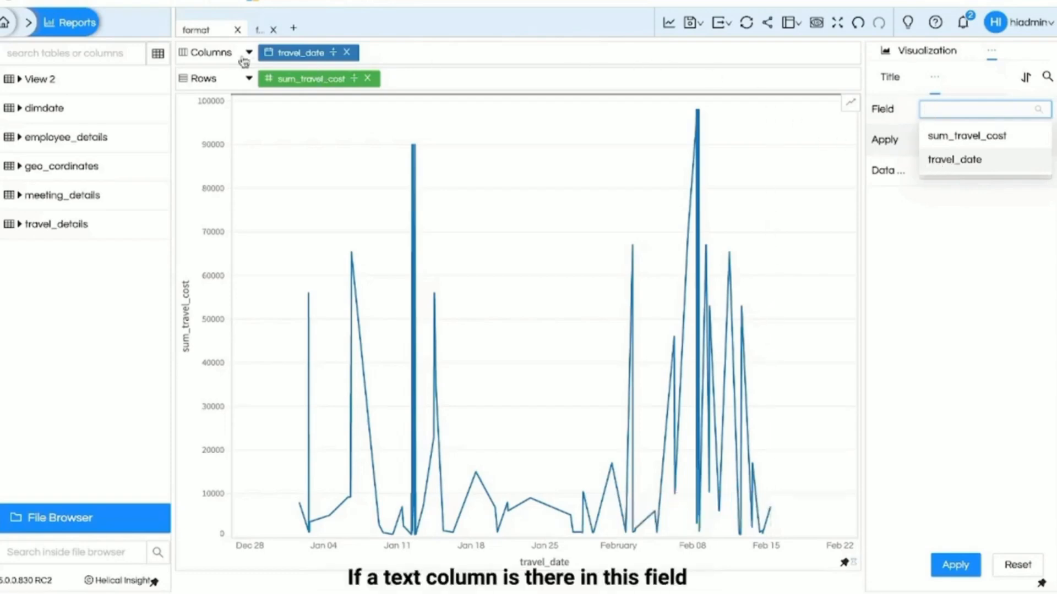
click(265, 38)
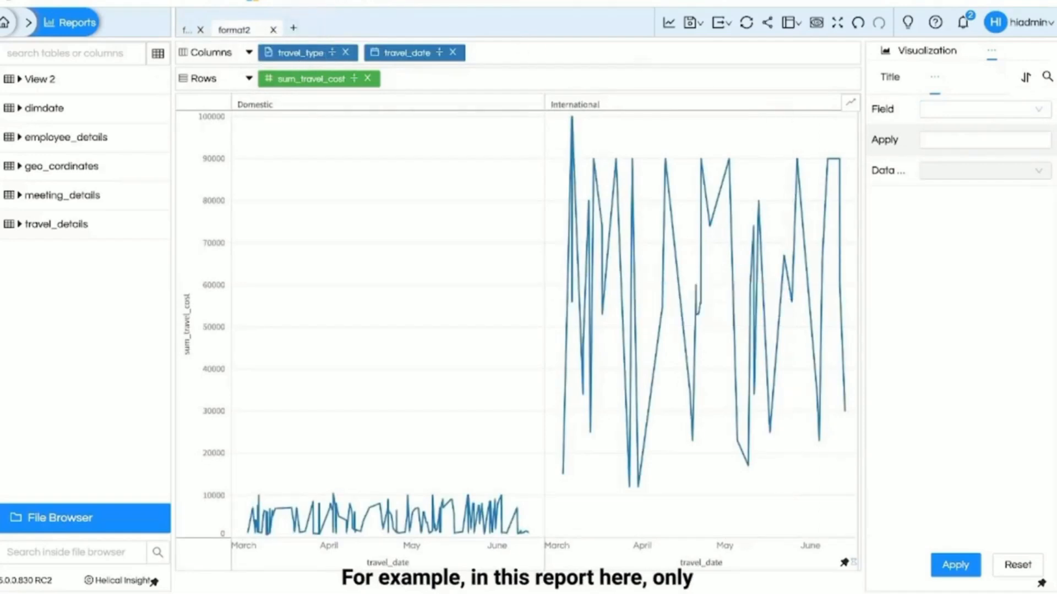
click(1035, 112)
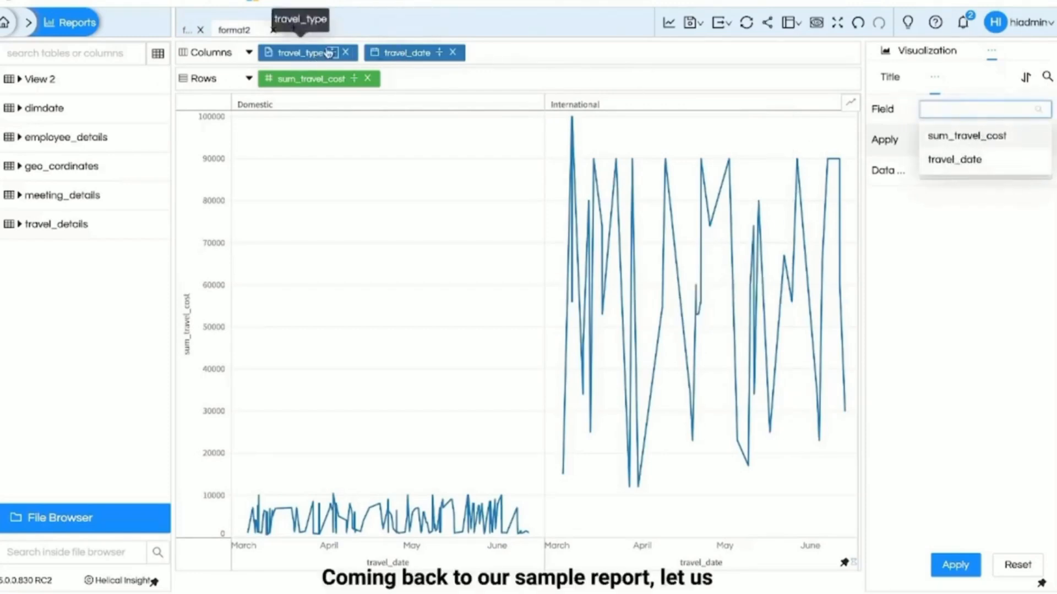
click(189, 33)
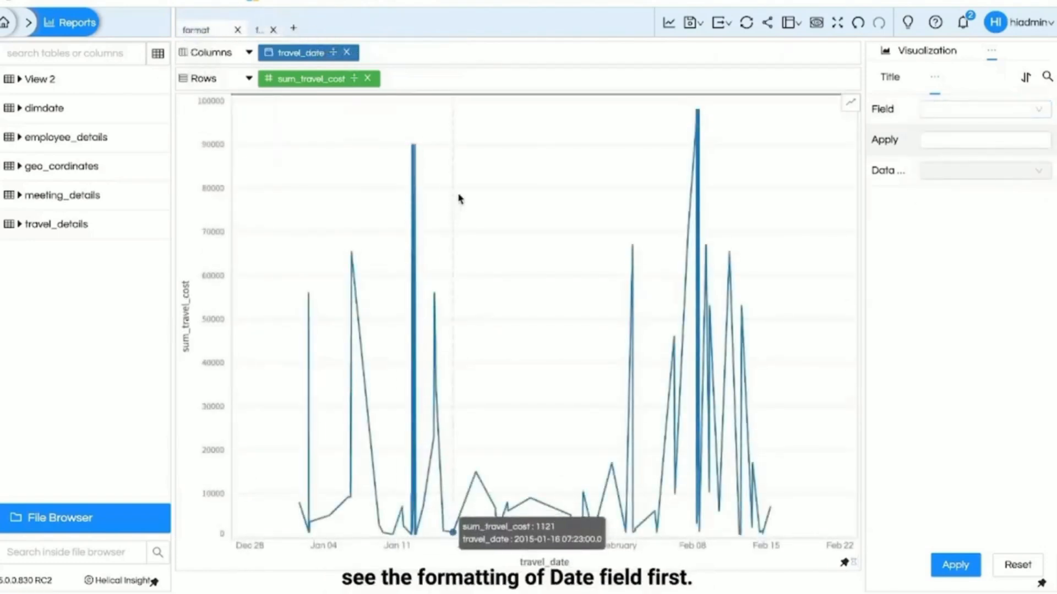
Choose travel_date as the field to format and add Axis and Tooltip to the places its format applies
click(1036, 111)
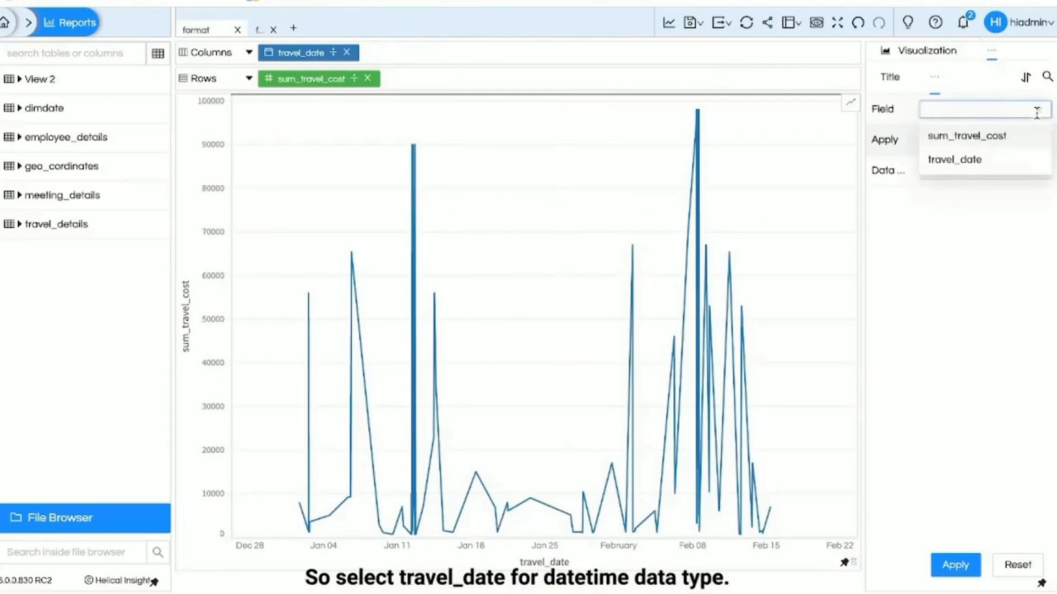
click(973, 164)
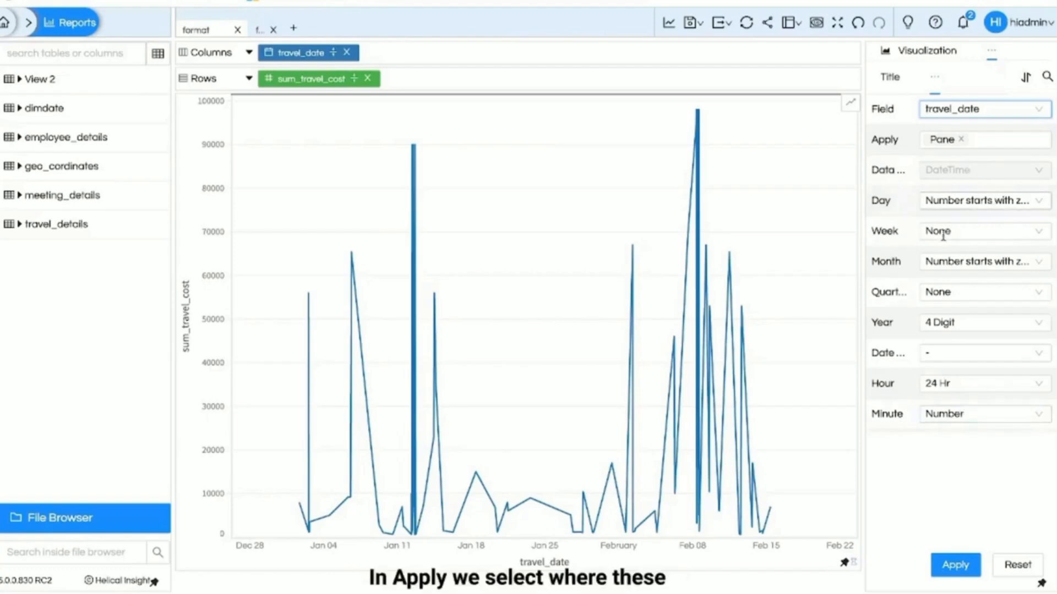
click(987, 140)
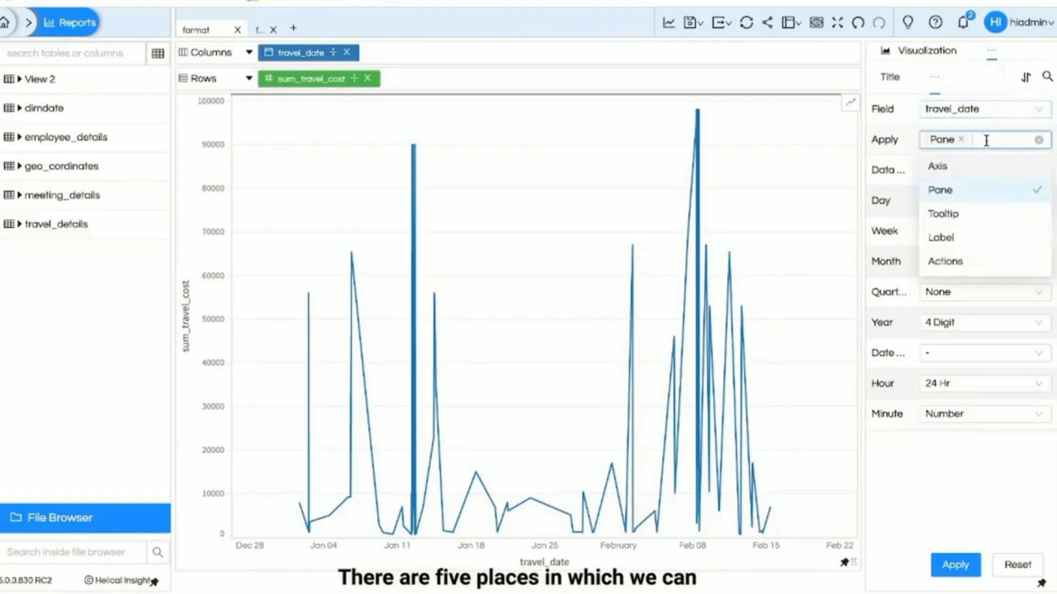
click(971, 173)
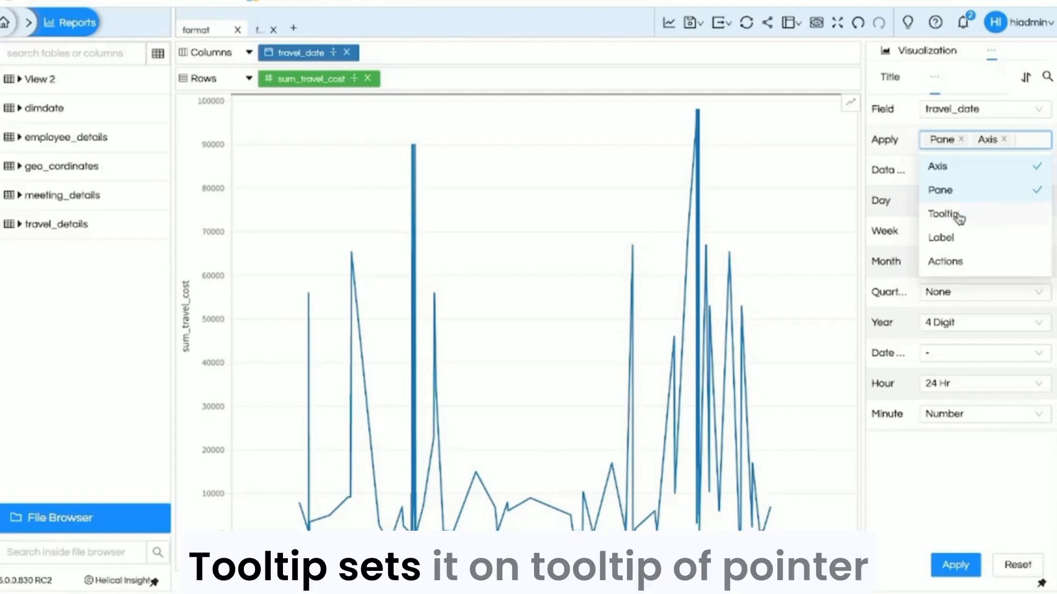
mouse_move(779, 187)
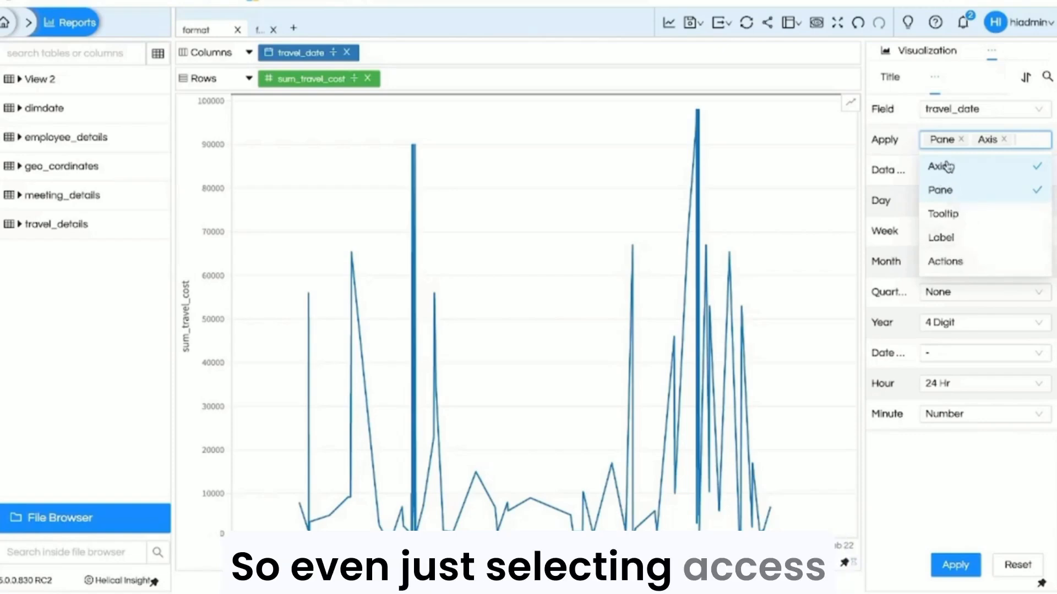
click(953, 219)
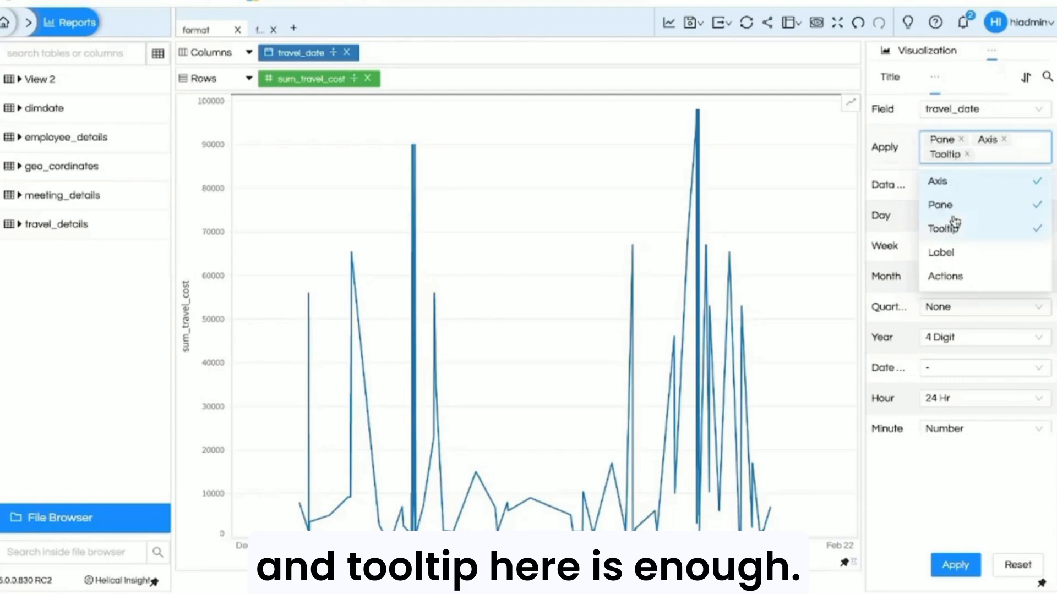
click(899, 170)
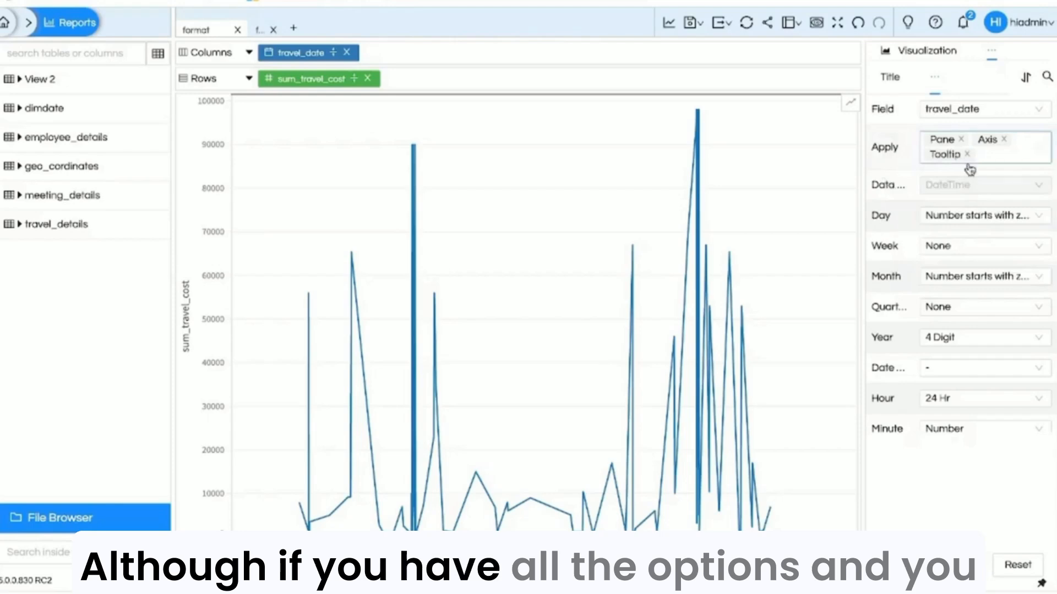
Extend the travel_date formatting to Label and Actions as well
click(989, 153)
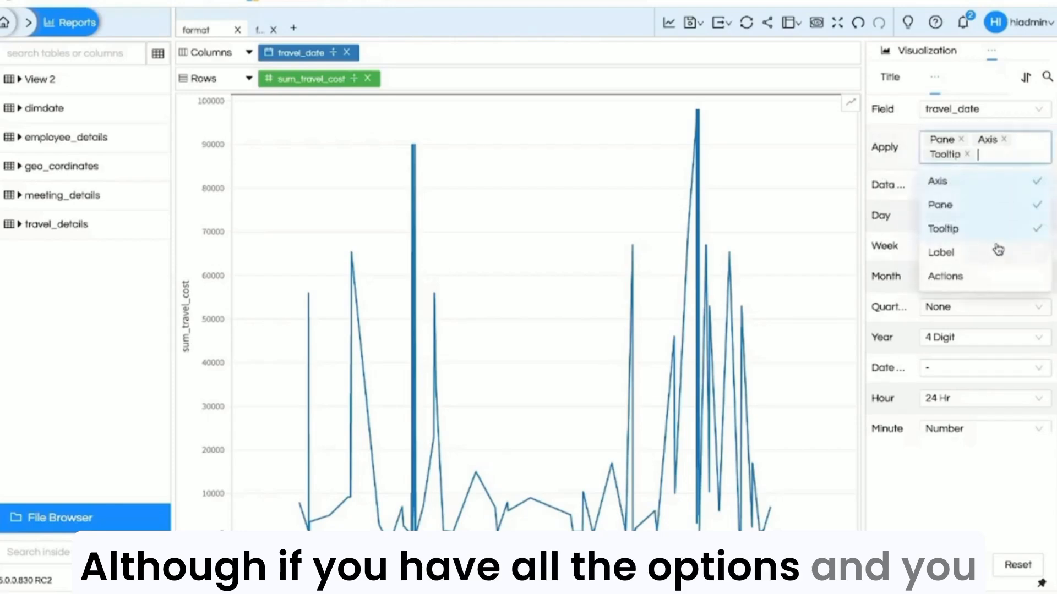
click(966, 254)
click(968, 282)
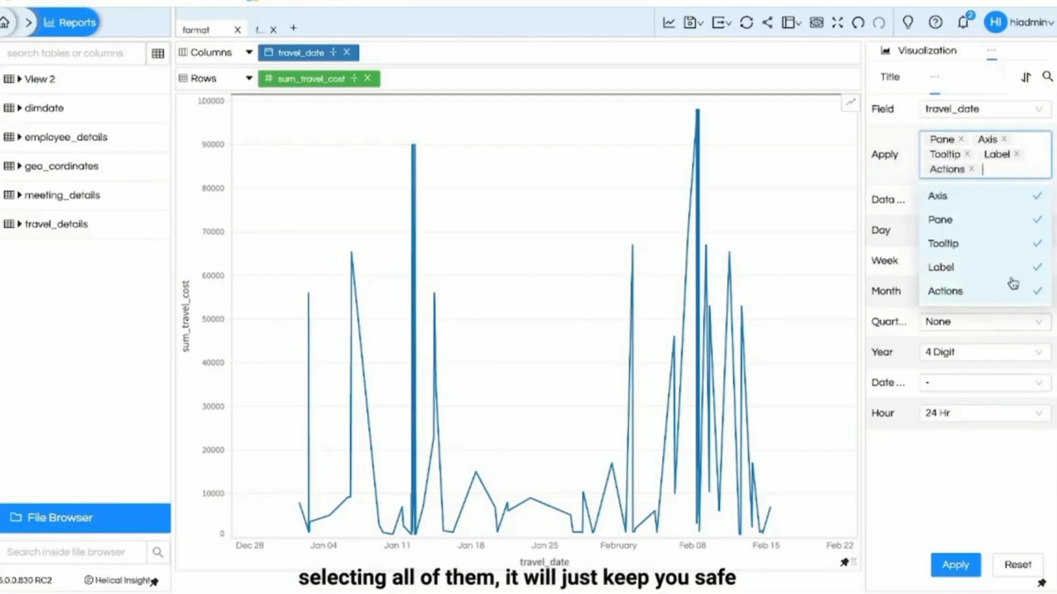
click(896, 188)
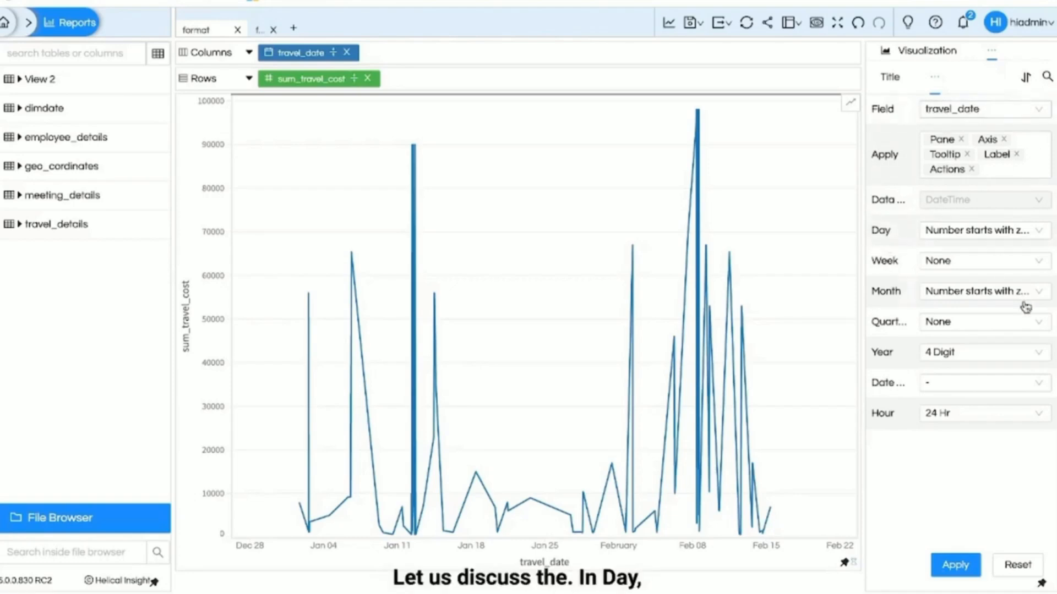
Set the day format of travel_date to Number and apply it to the chart
click(1036, 235)
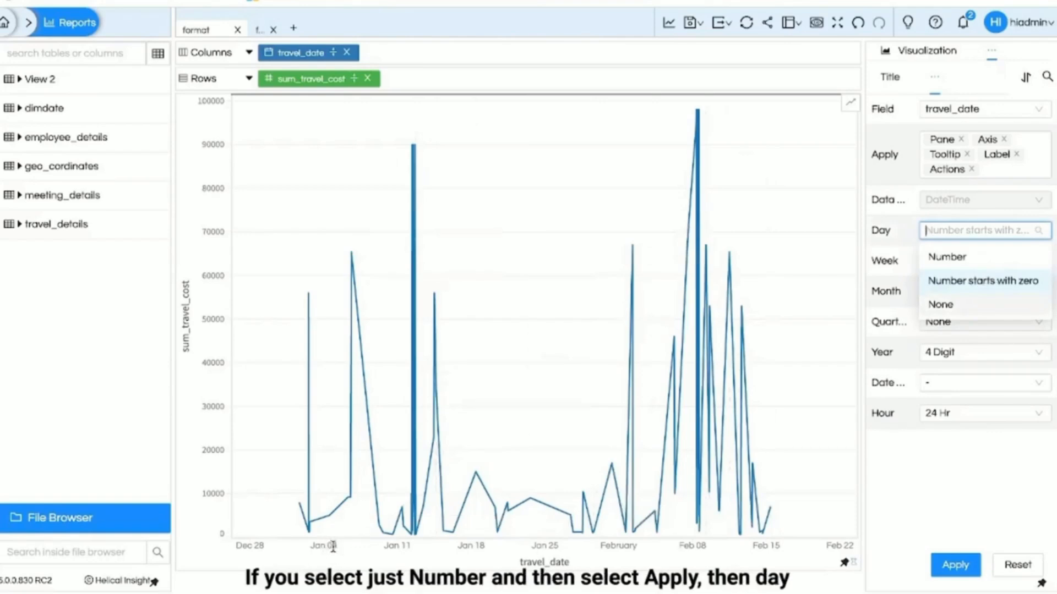
click(960, 257)
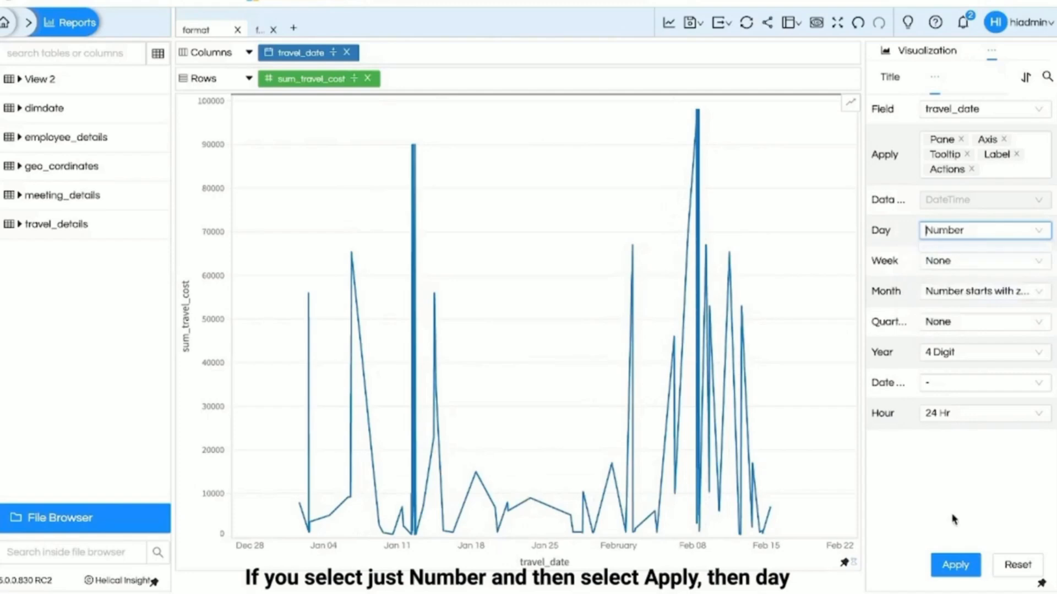
click(954, 565)
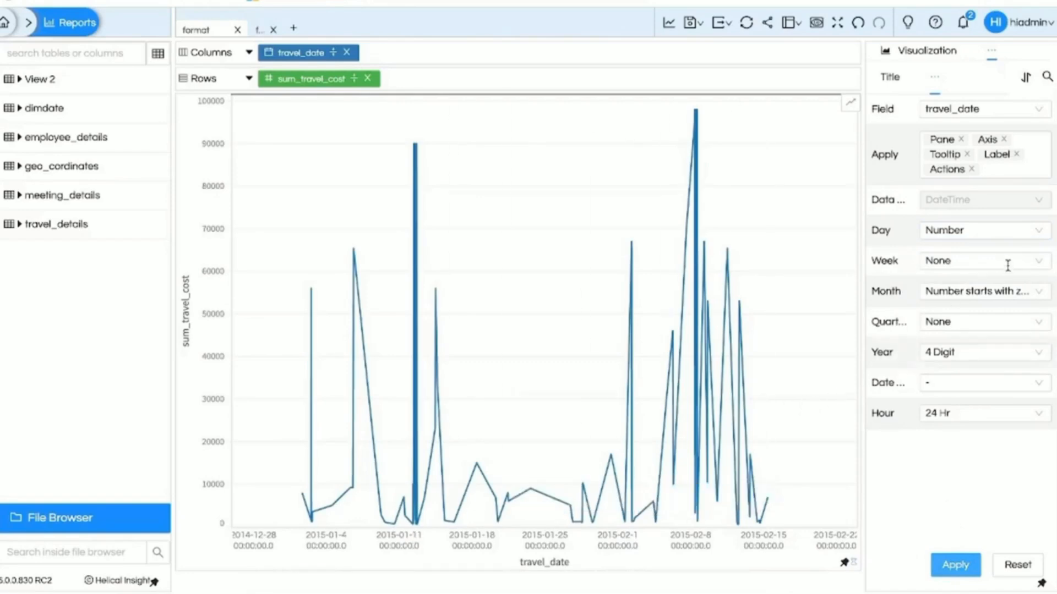
Set the day format of travel_date to None and apply it to the chart
click(1039, 232)
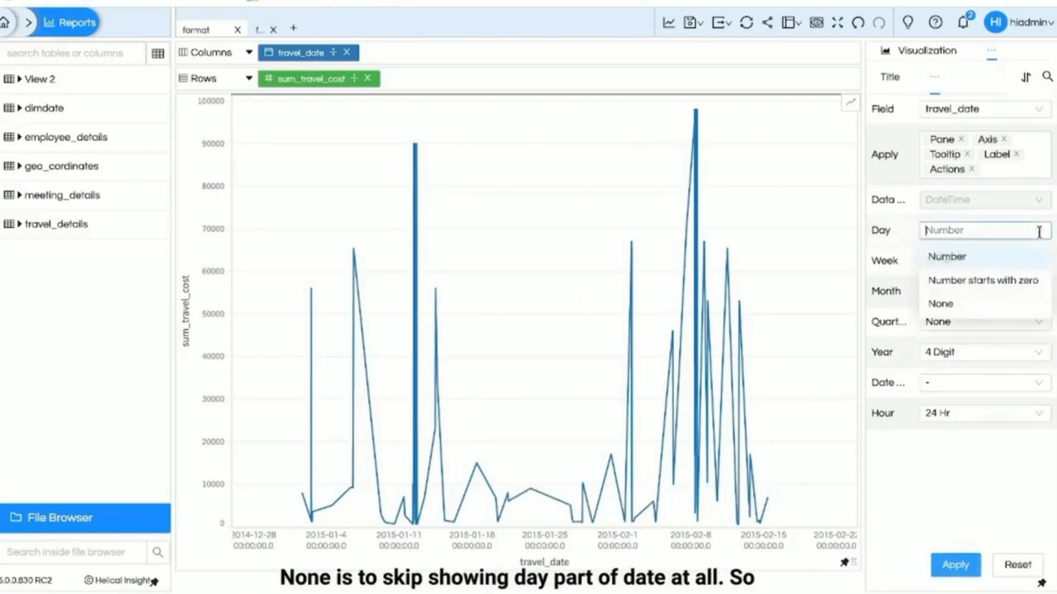
click(989, 310)
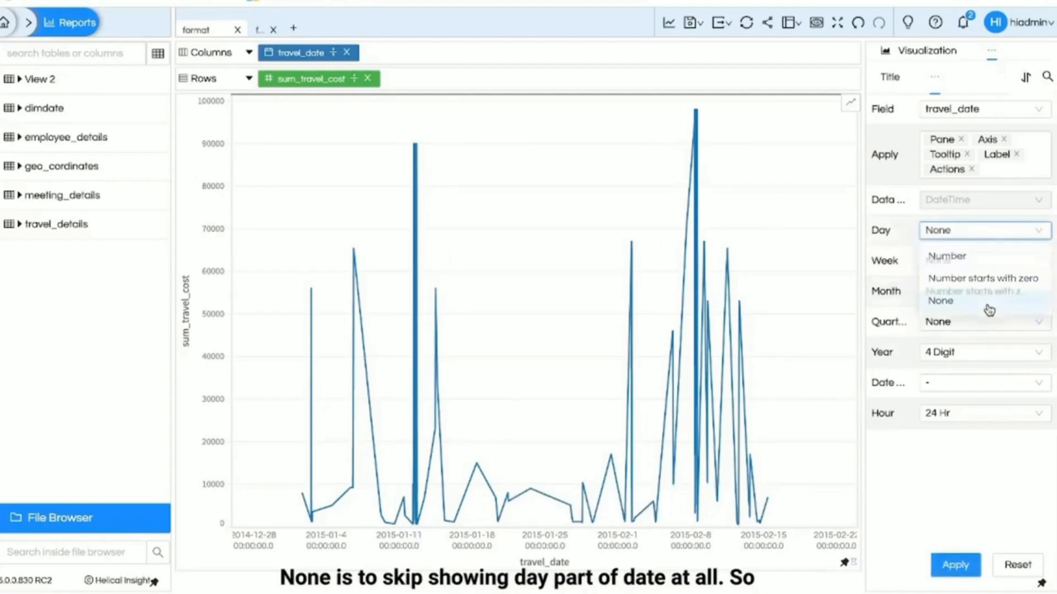
click(951, 571)
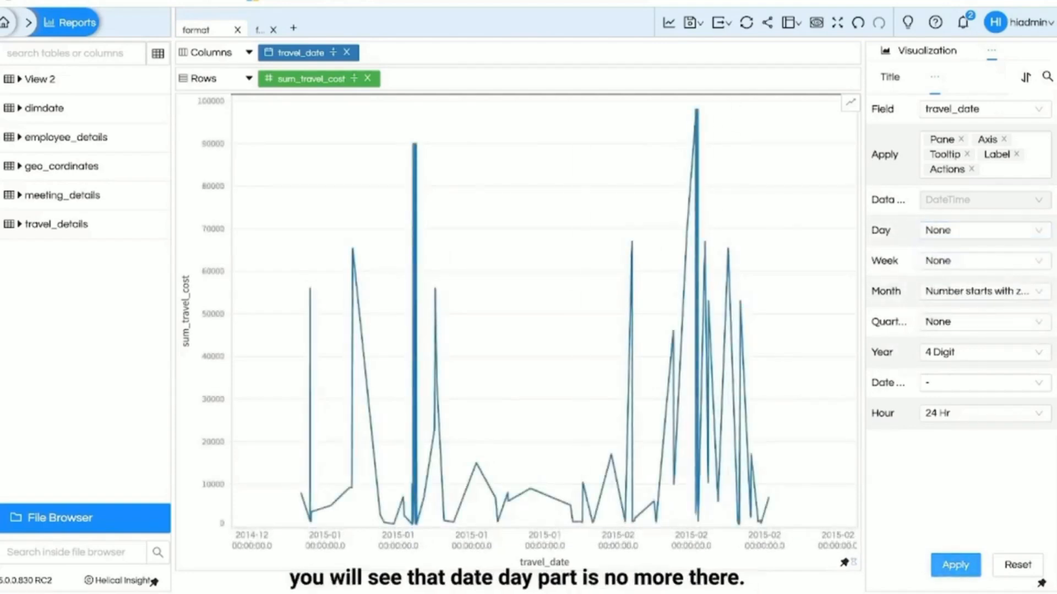
Set the day format of travel_date to Number starts with zero and apply it to the chart
click(1039, 230)
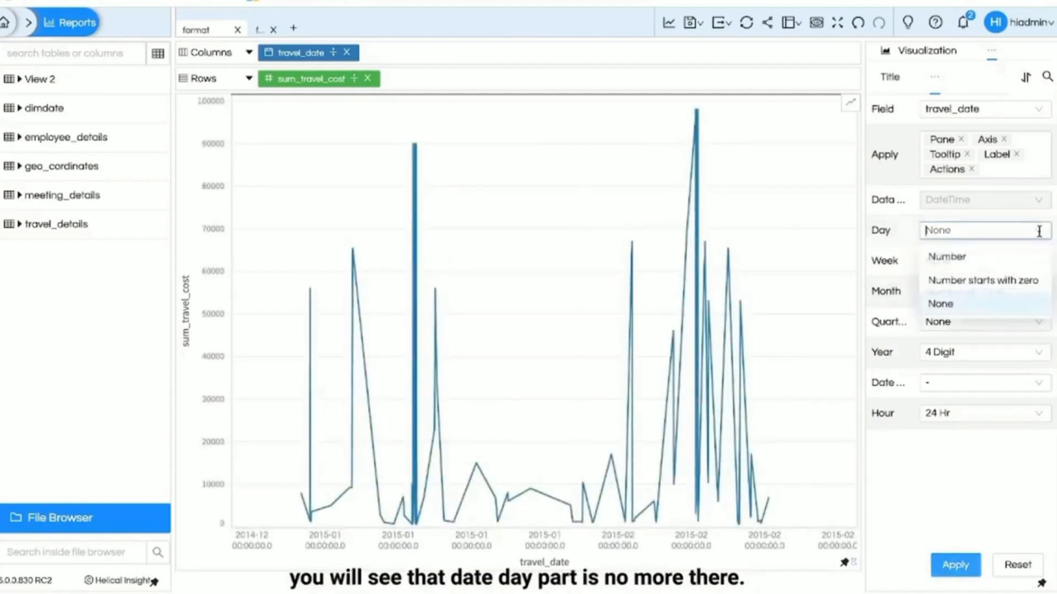
click(1012, 286)
click(955, 567)
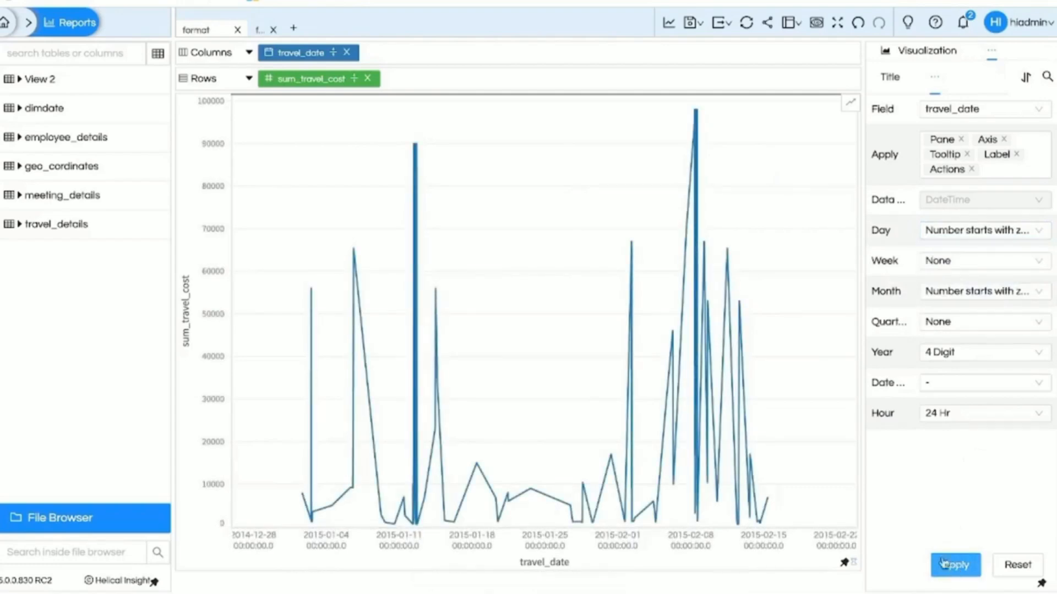
Set the week format of travel_date to Number and apply it to the chart
click(1032, 262)
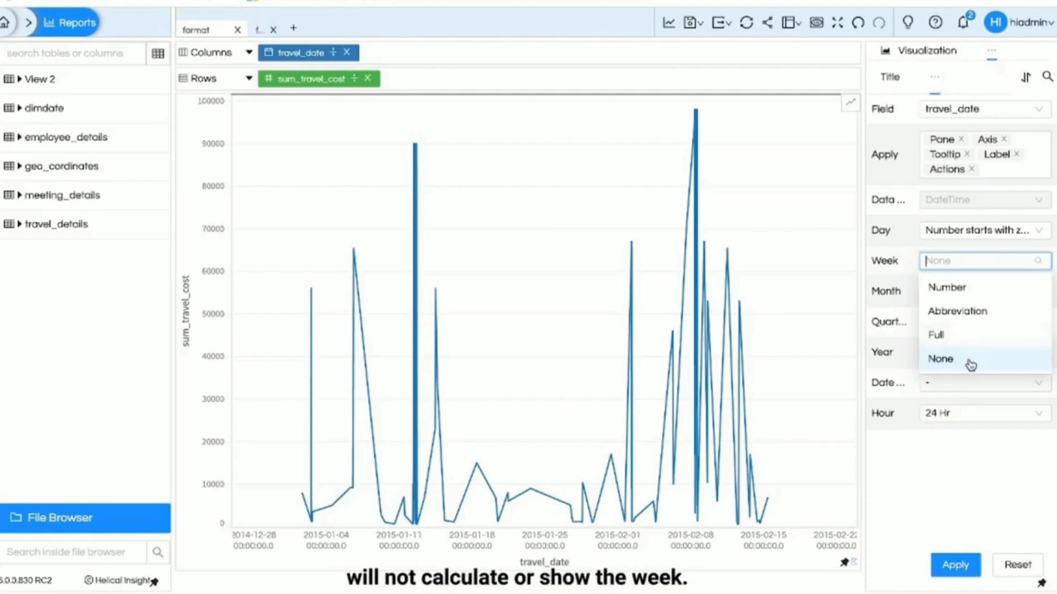
click(965, 290)
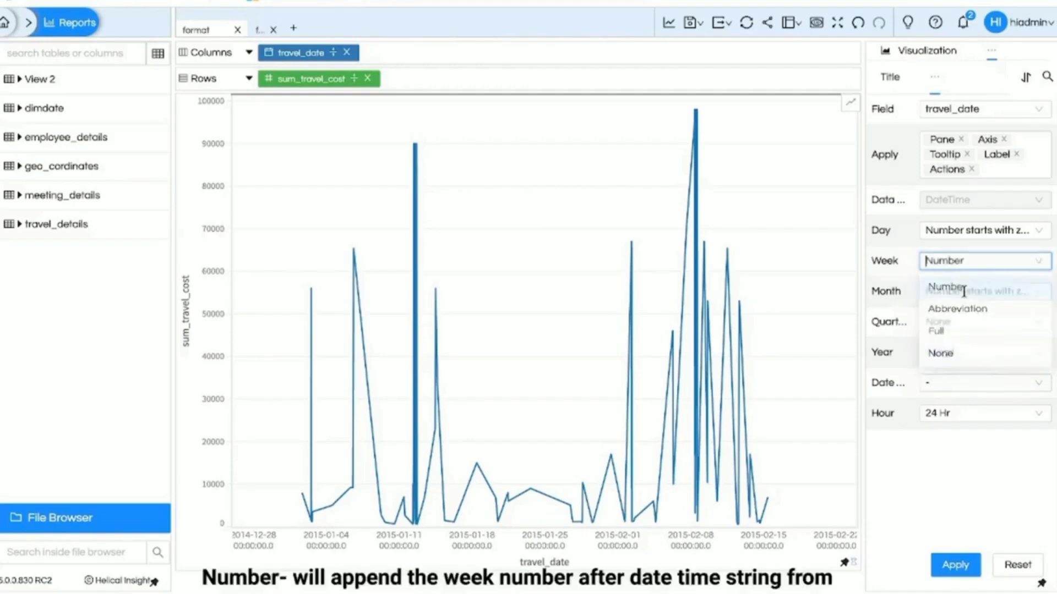
click(956, 566)
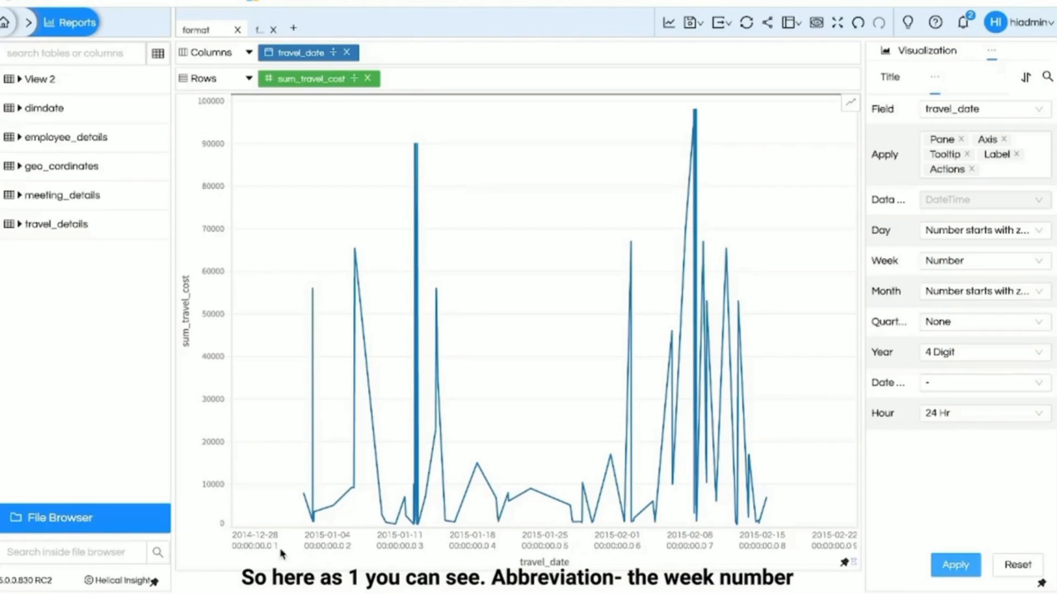
Set the week format of travel_date to Abbreviation and apply it to the chart
click(1037, 260)
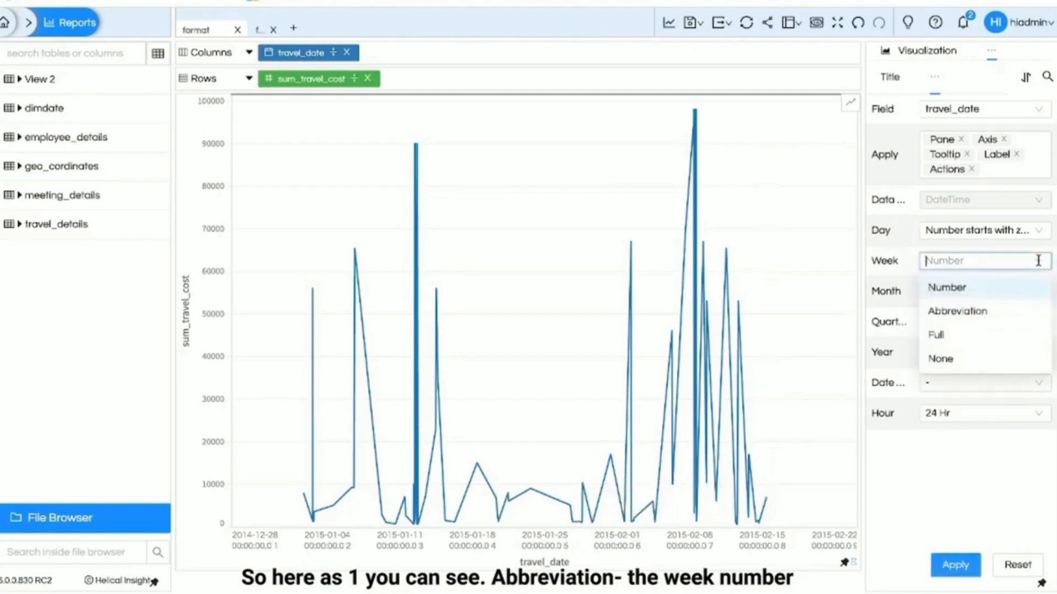
click(1012, 315)
click(953, 572)
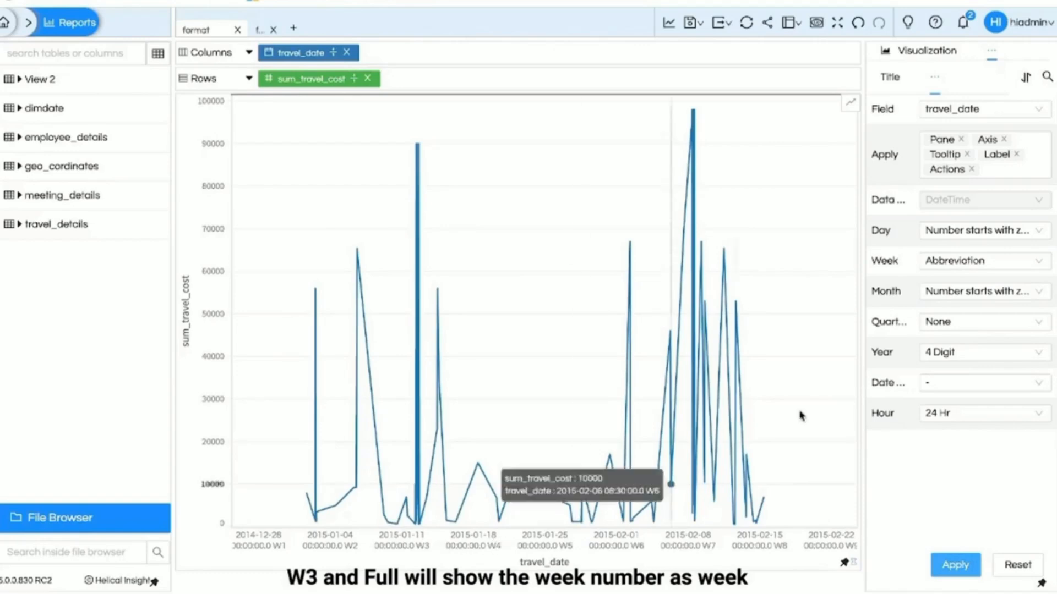
Set the week format of travel_date to Full and apply it to the chart
click(1032, 267)
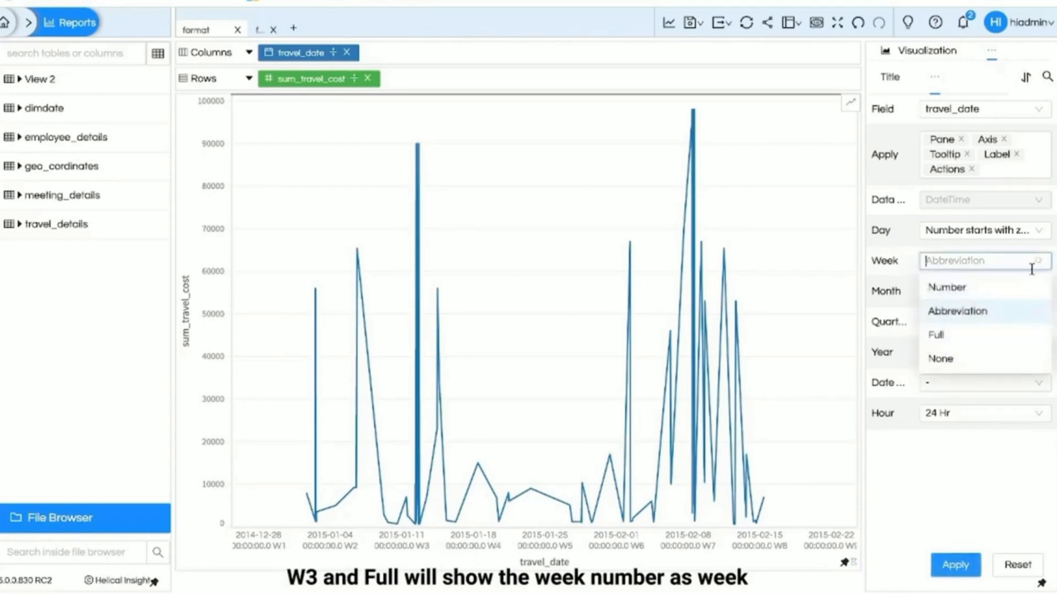
click(1001, 337)
click(956, 566)
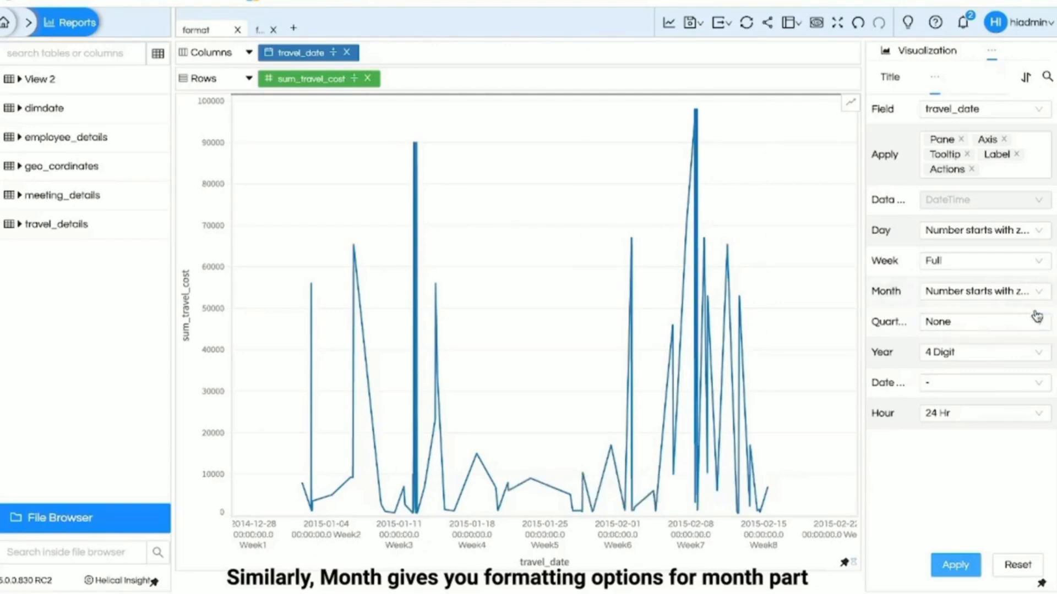
Set the month format of travel_date to Number and apply it to the chart
click(1034, 293)
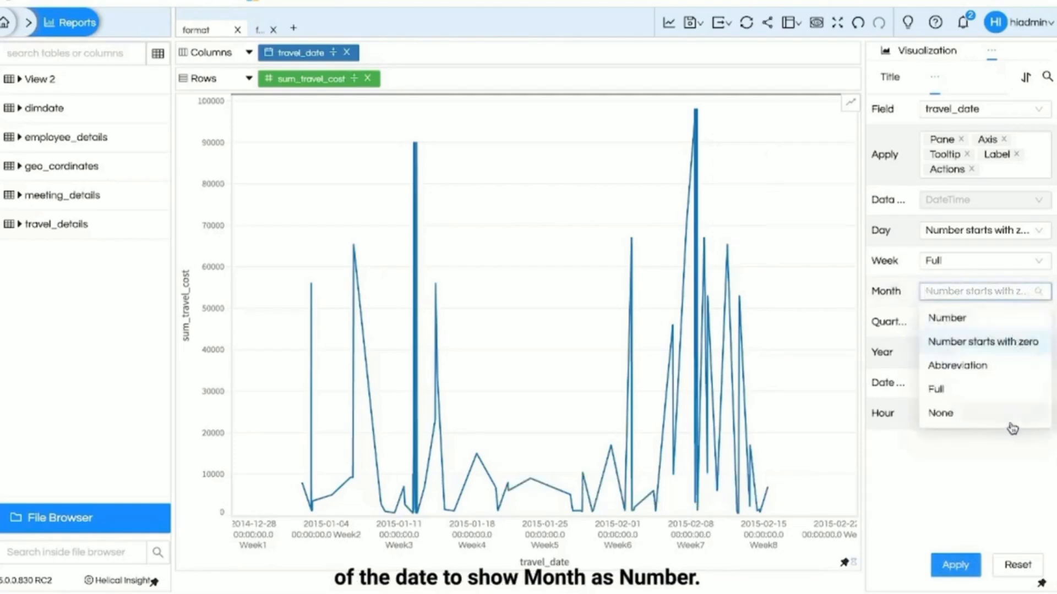
click(963, 319)
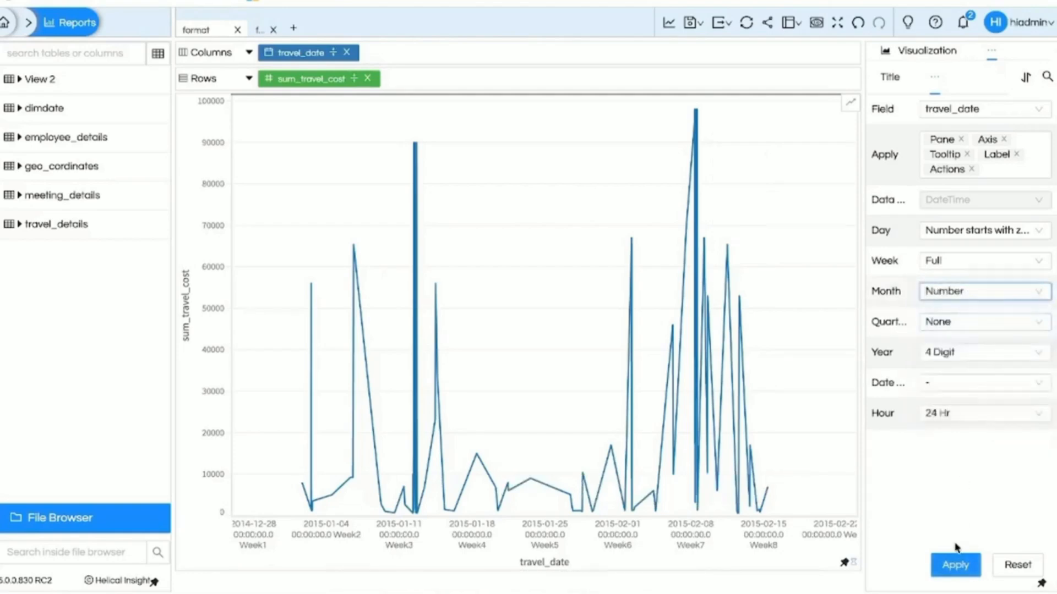
click(955, 567)
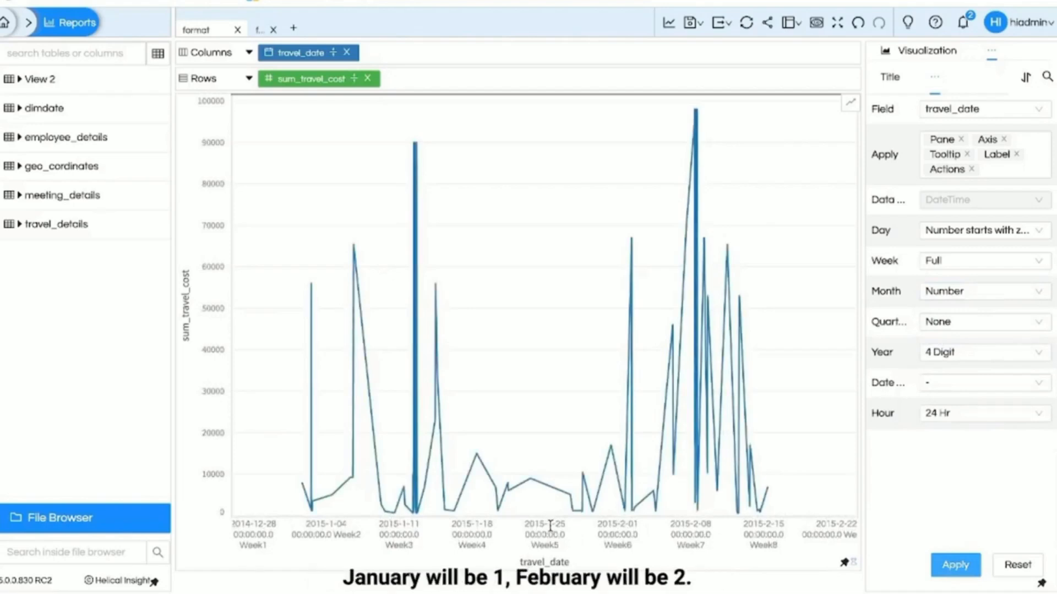
Set the month format of travel_date to Number starts with zero and apply it to the chart
click(1031, 294)
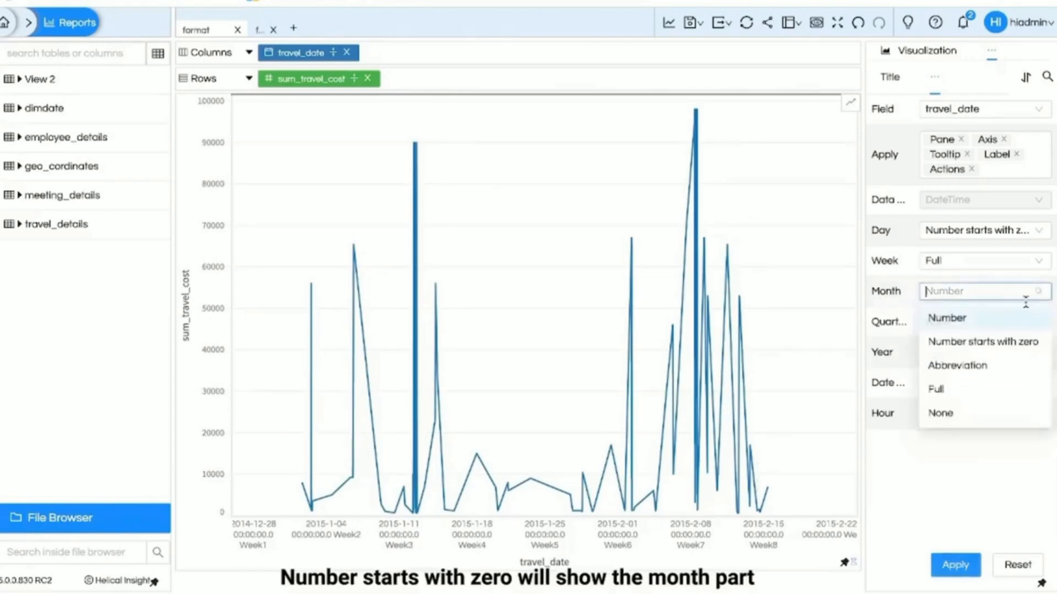
click(1015, 341)
click(954, 565)
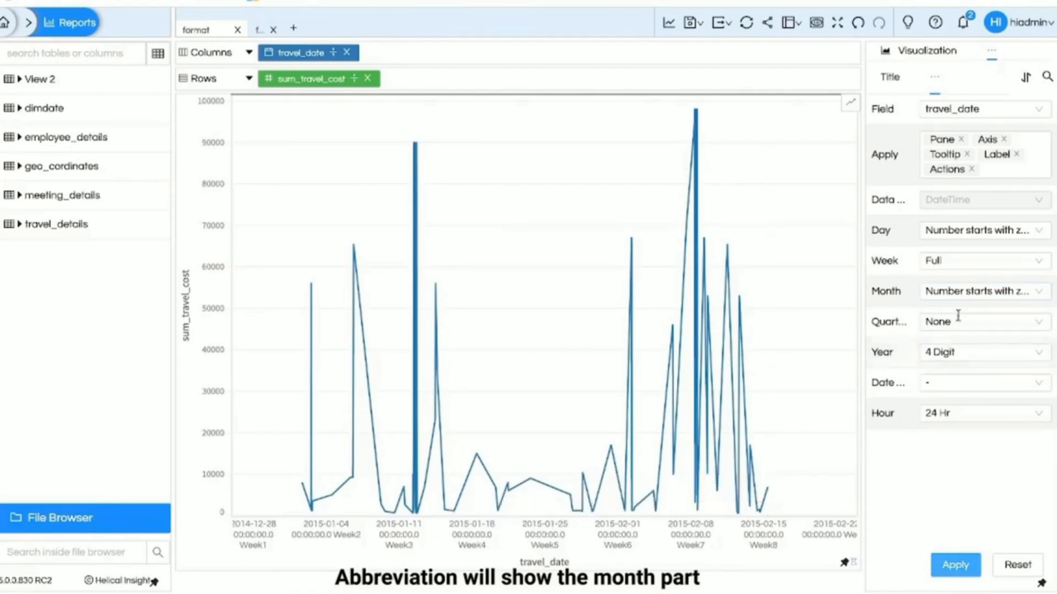
Set the month format of travel_date to Abbreviation and apply it to the chart
click(1040, 292)
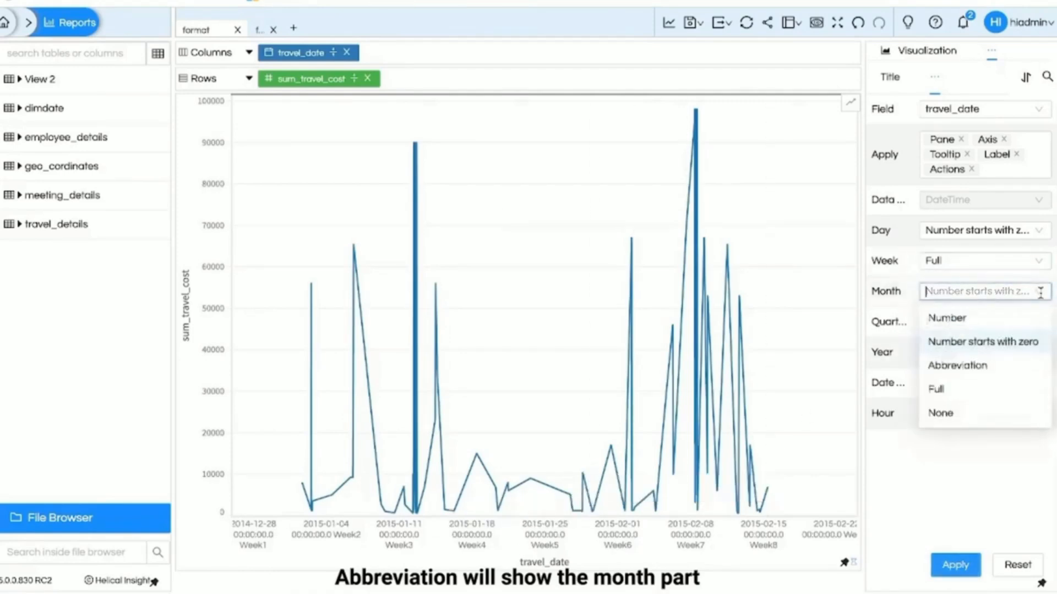
click(1002, 362)
click(961, 565)
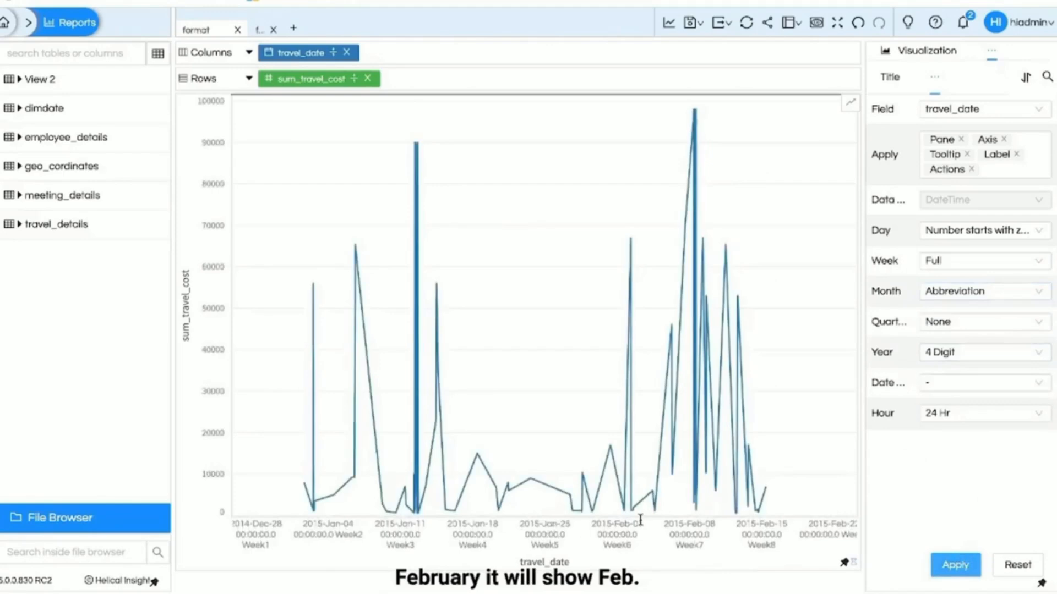
Set the month format of travel_date to Full and apply it to the chart
click(1034, 291)
click(977, 391)
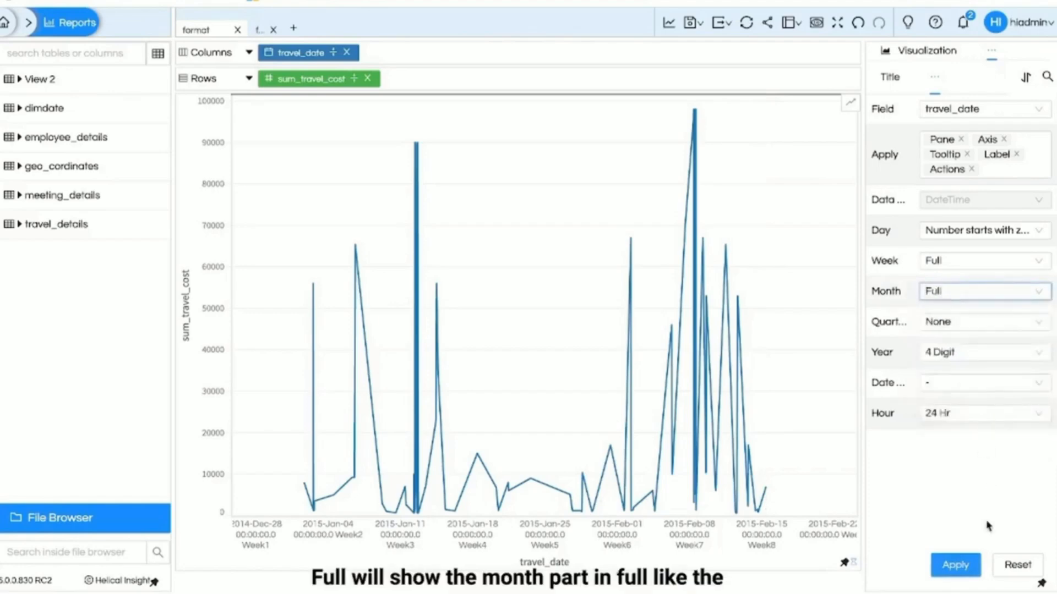
click(971, 569)
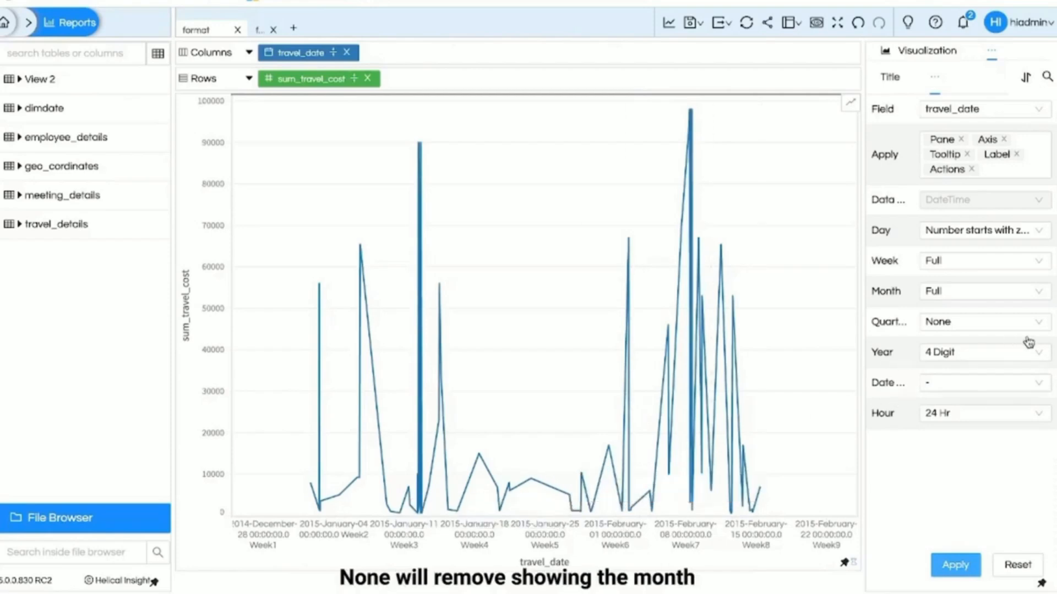
Remove the month part of travel_date by setting its format to None and apply it to the chart
click(1034, 293)
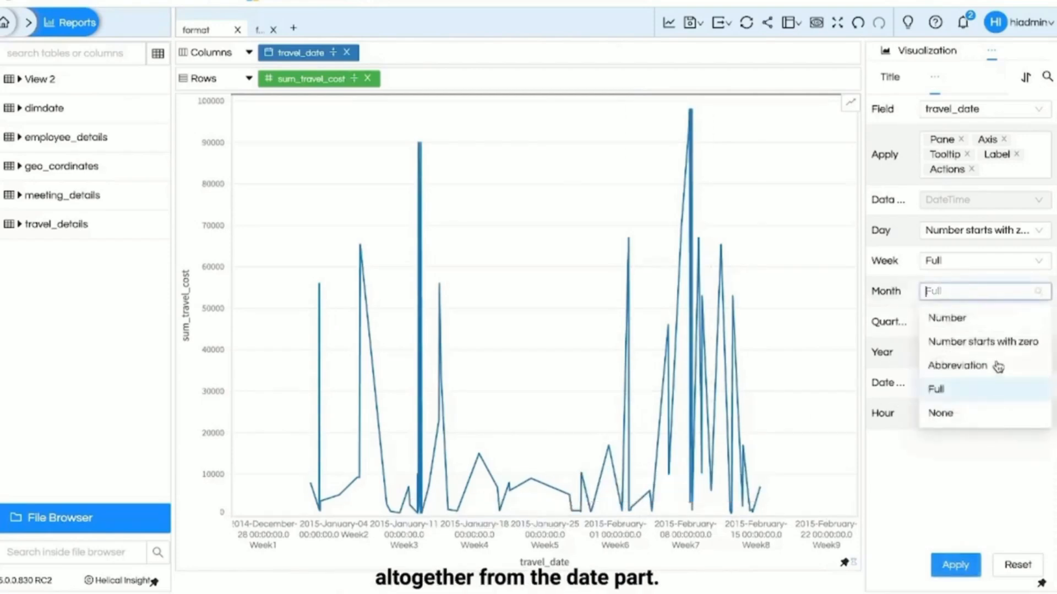
click(973, 413)
click(971, 567)
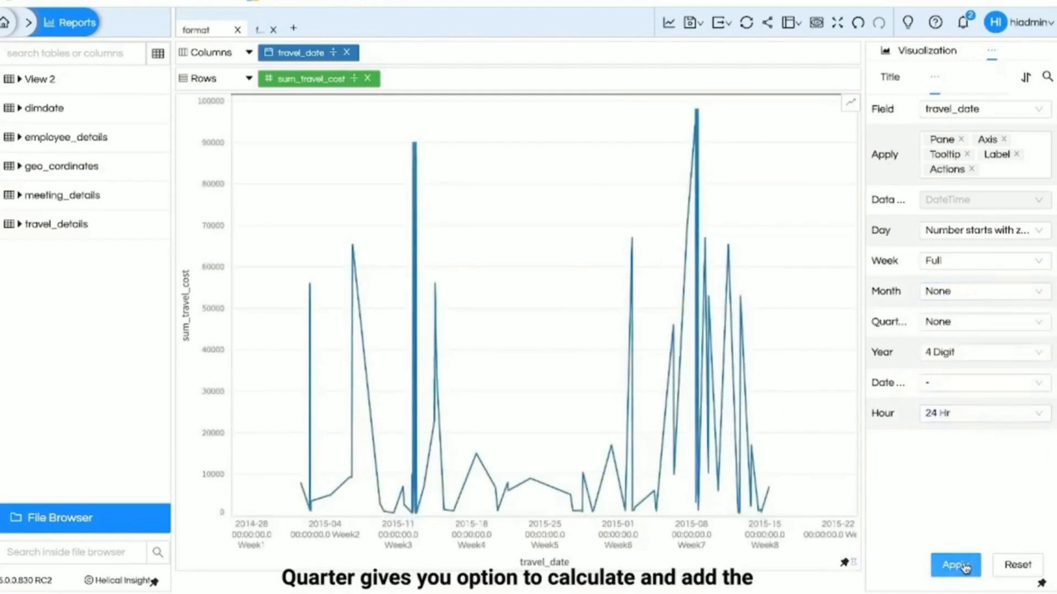
Set the quarter format of travel_date to Number and apply it to the chart
click(1034, 324)
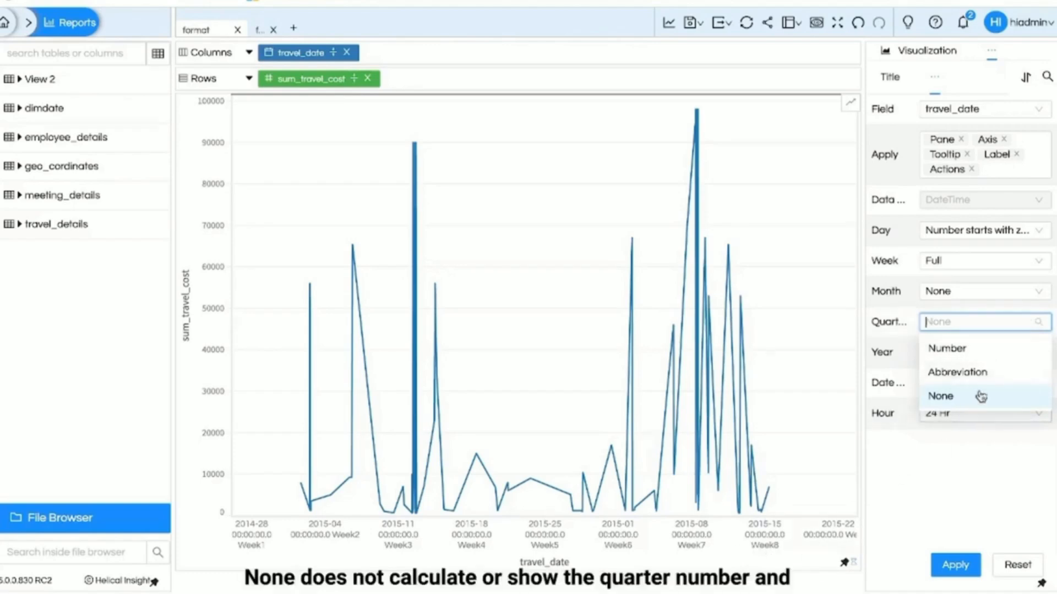
click(964, 351)
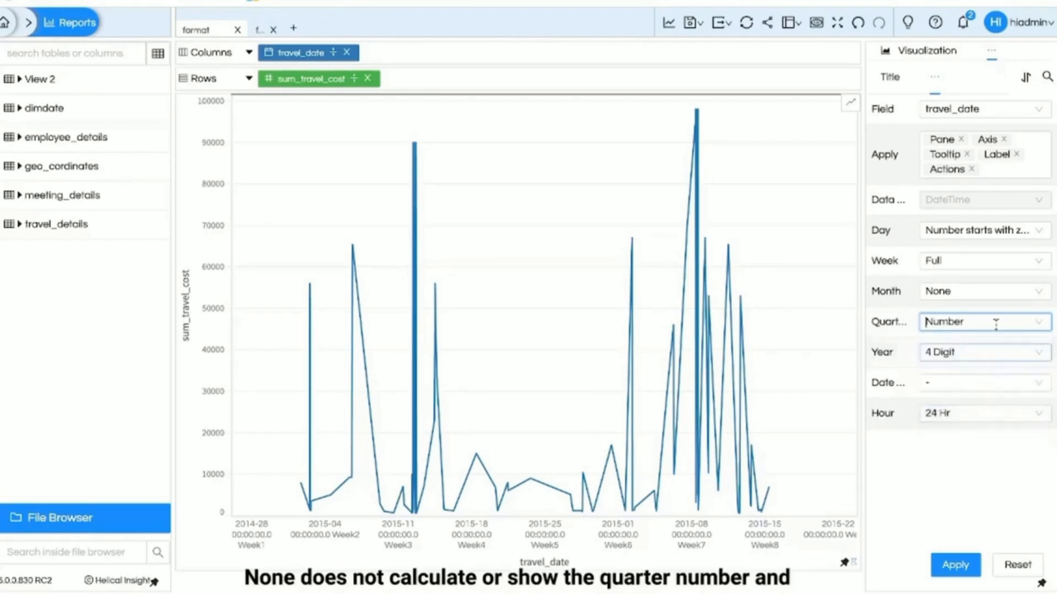
click(1027, 323)
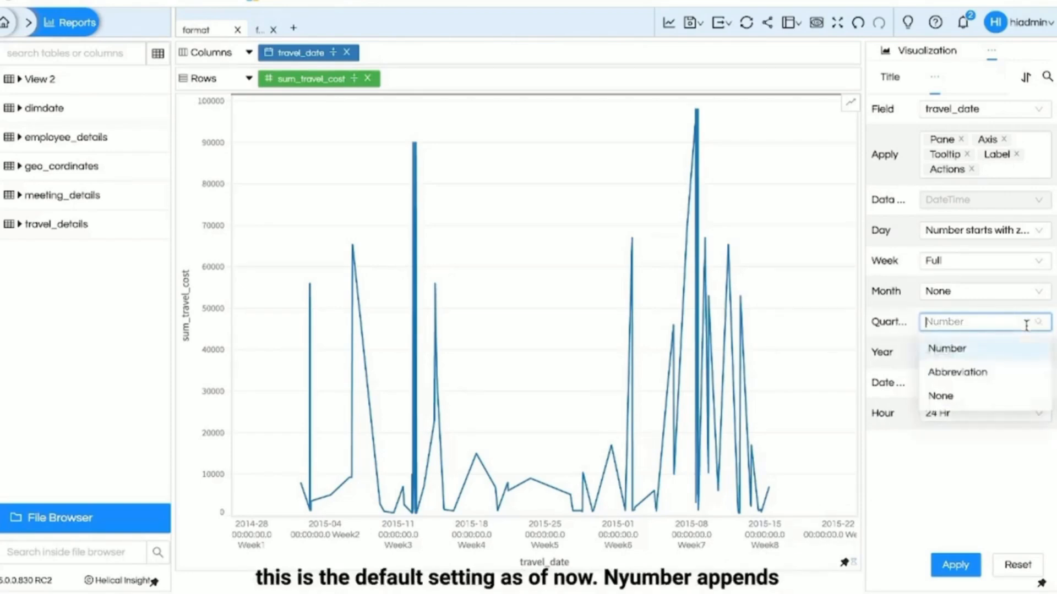
click(968, 402)
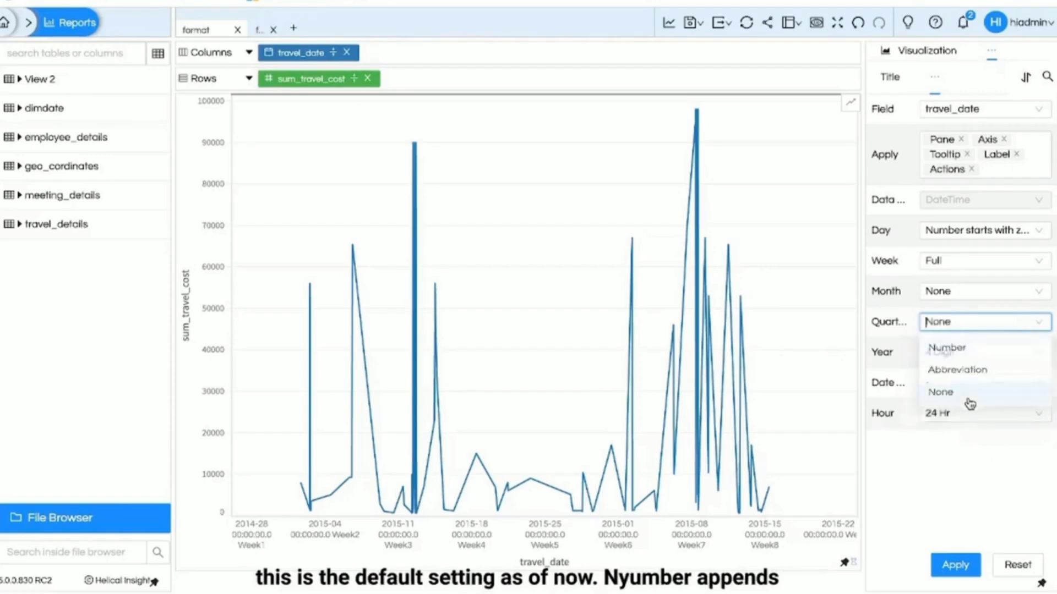
click(1021, 328)
click(987, 358)
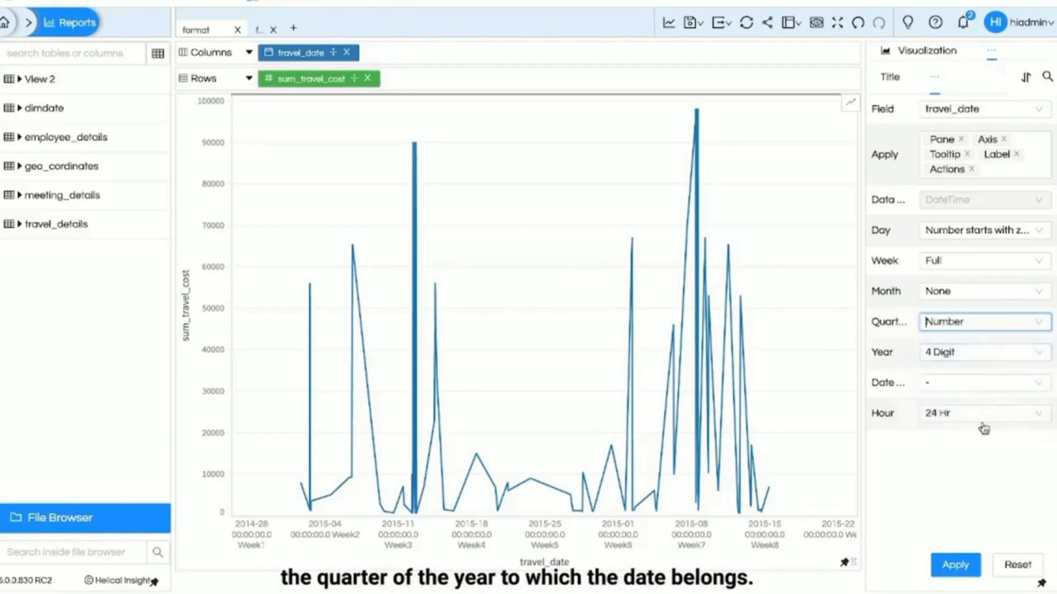
click(951, 567)
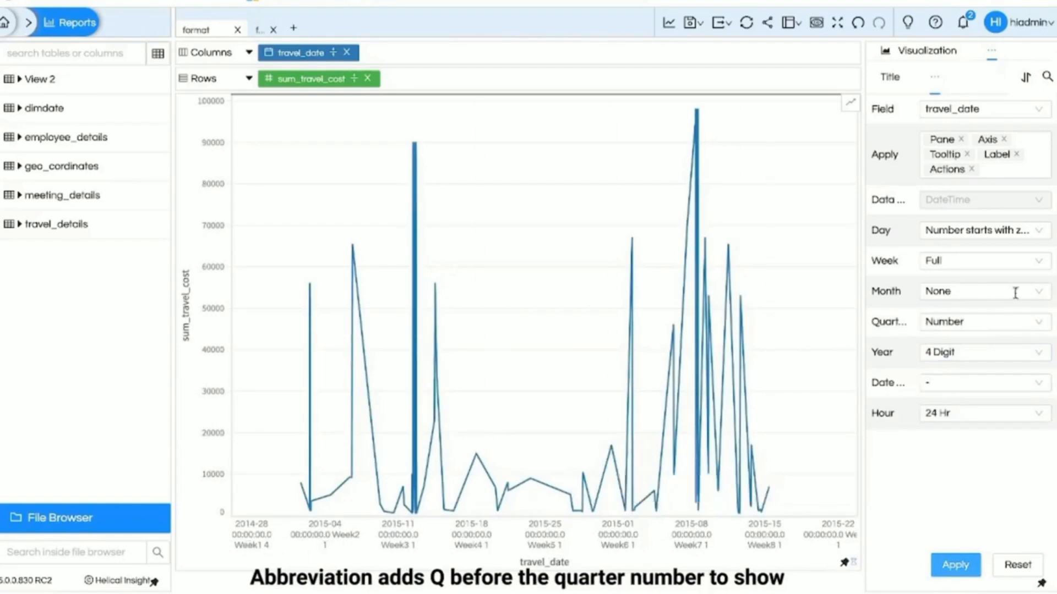
Set the quarter format of travel_date to Abbreviation and apply it to the chart
click(1032, 321)
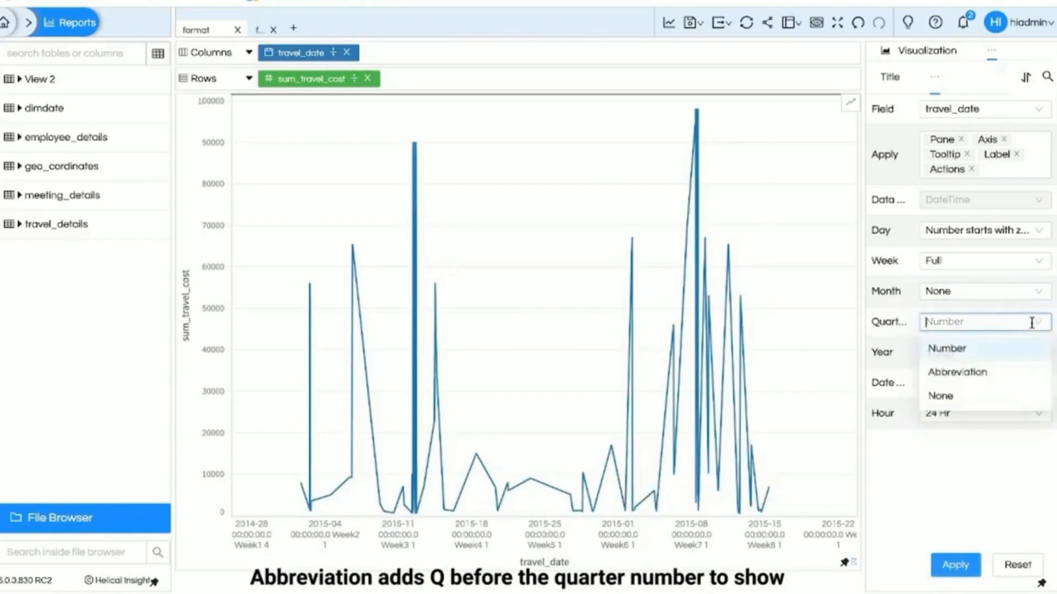
click(1009, 372)
click(964, 565)
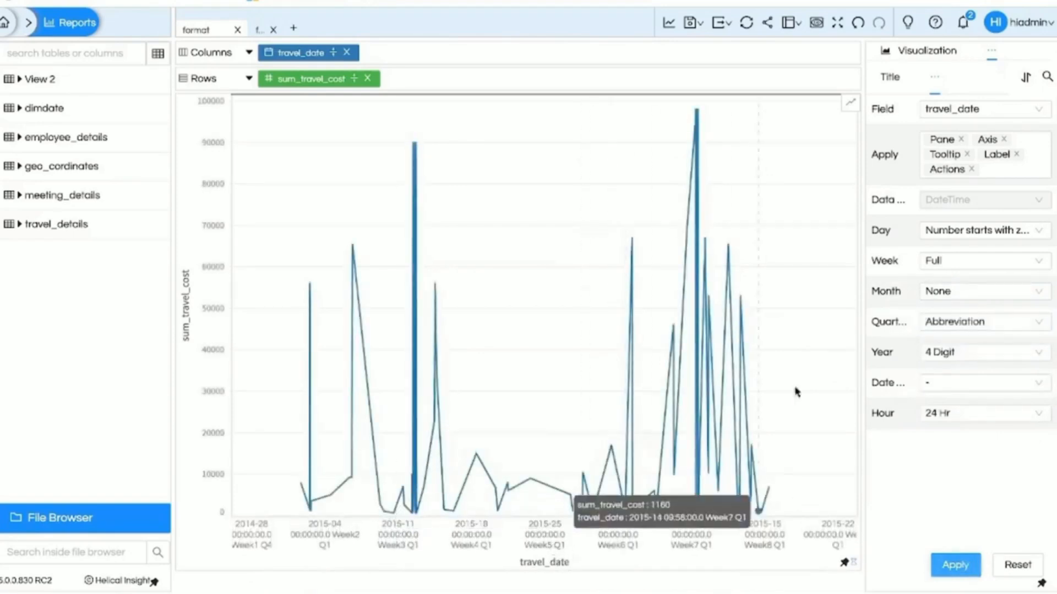
Set the year format of travel_date to 2 Digit, apply it to the chart, and review the other year options
click(1032, 351)
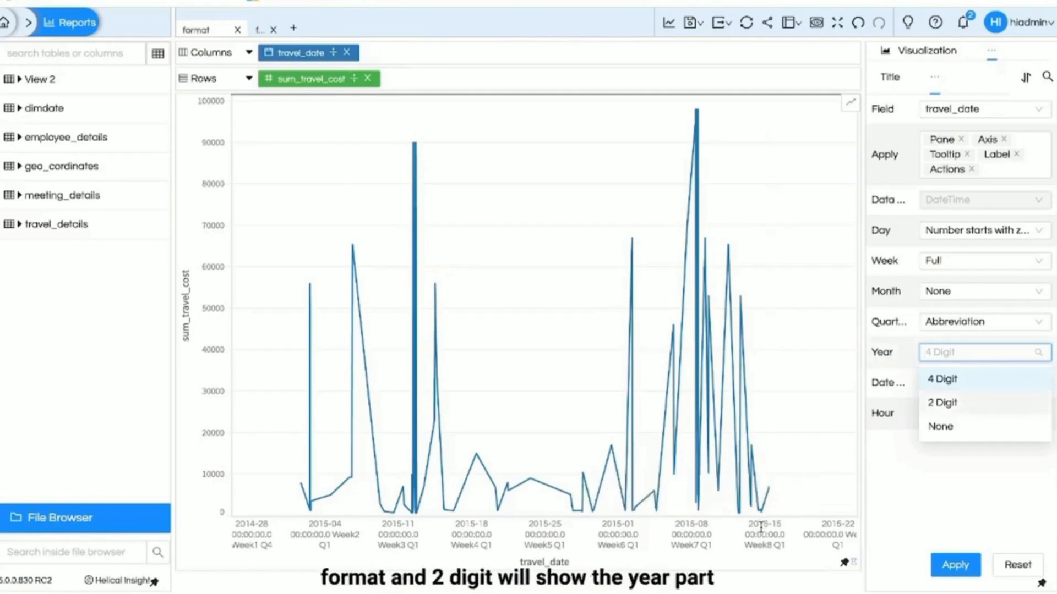
click(941, 403)
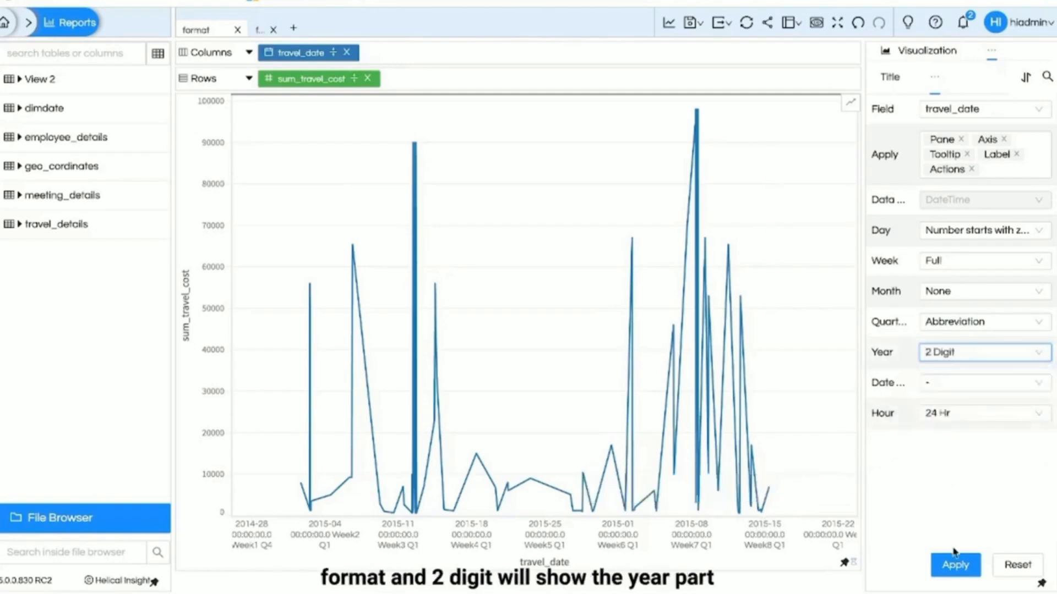
click(949, 564)
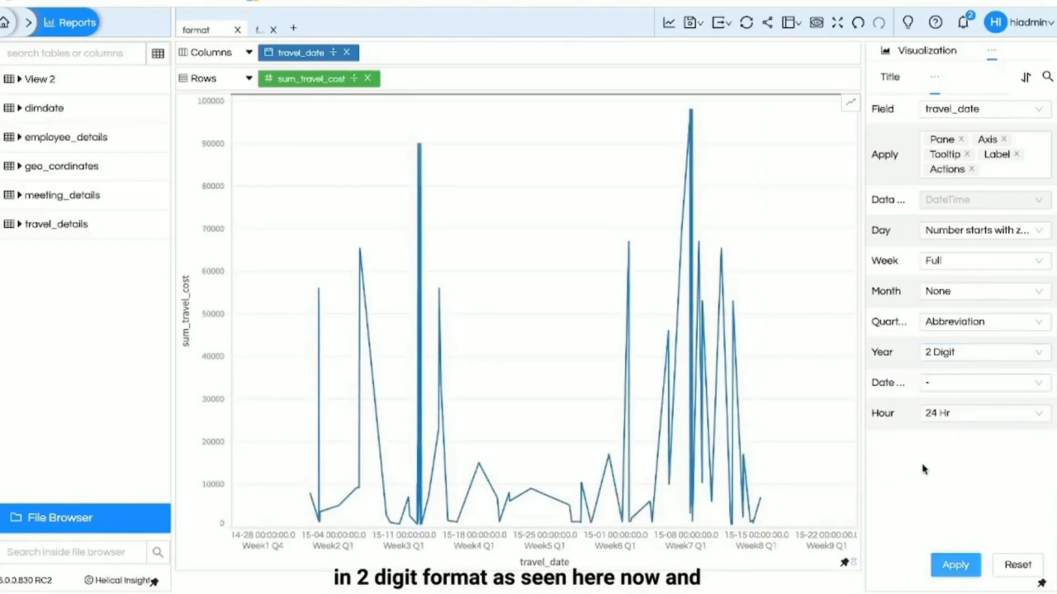
click(1038, 352)
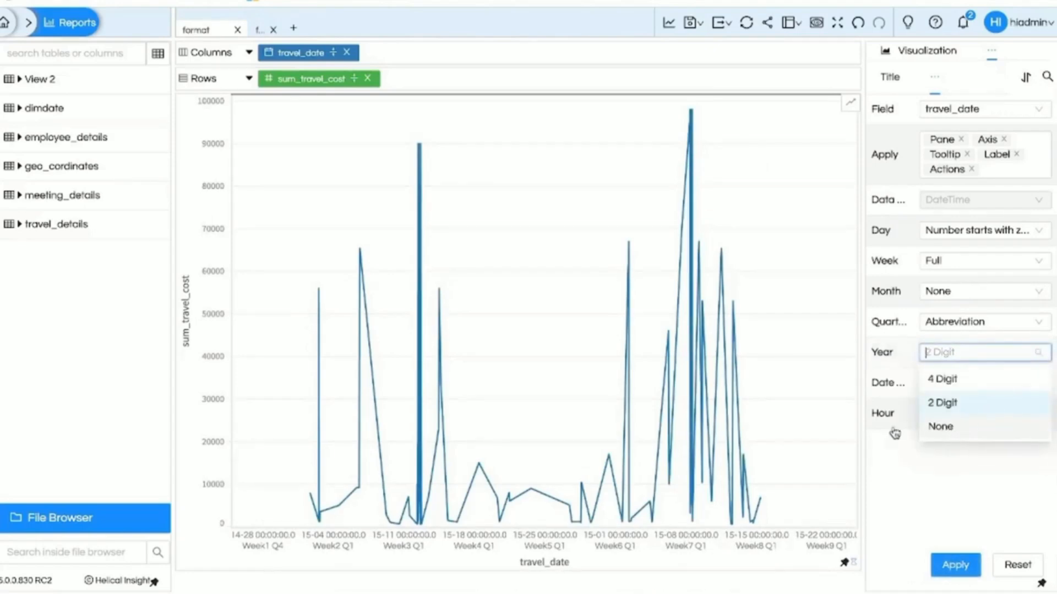
click(894, 463)
Set the date separator of travel_date to a forward slash (/) and apply it to the chart
click(1036, 383)
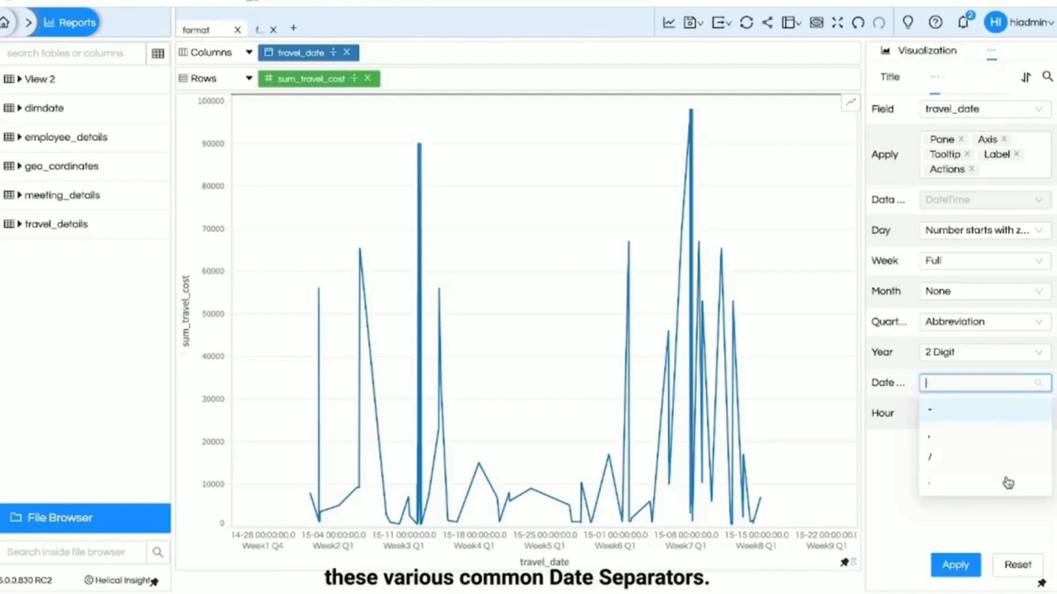
click(967, 467)
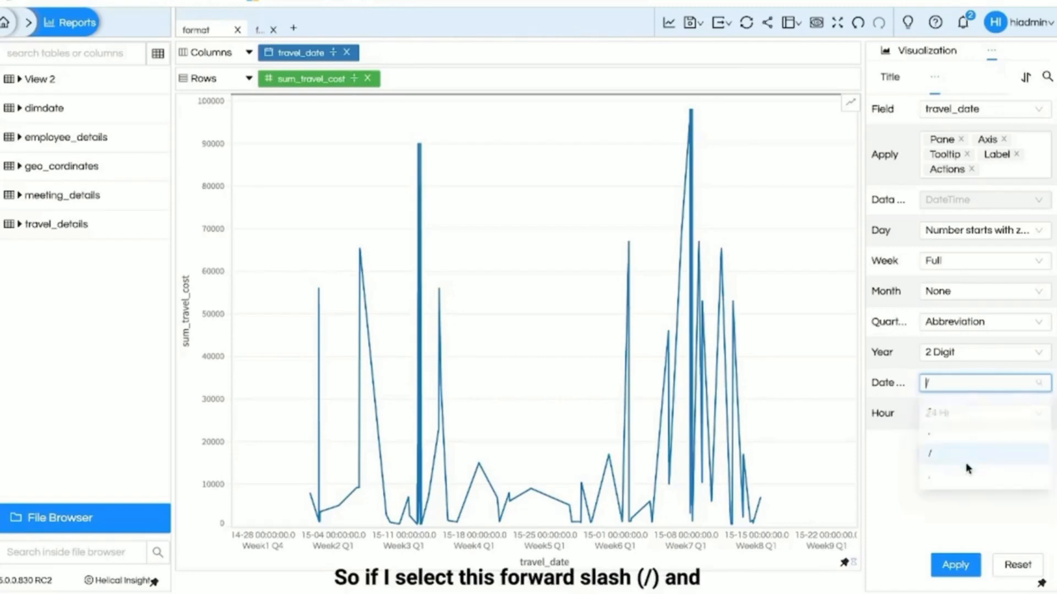
click(958, 570)
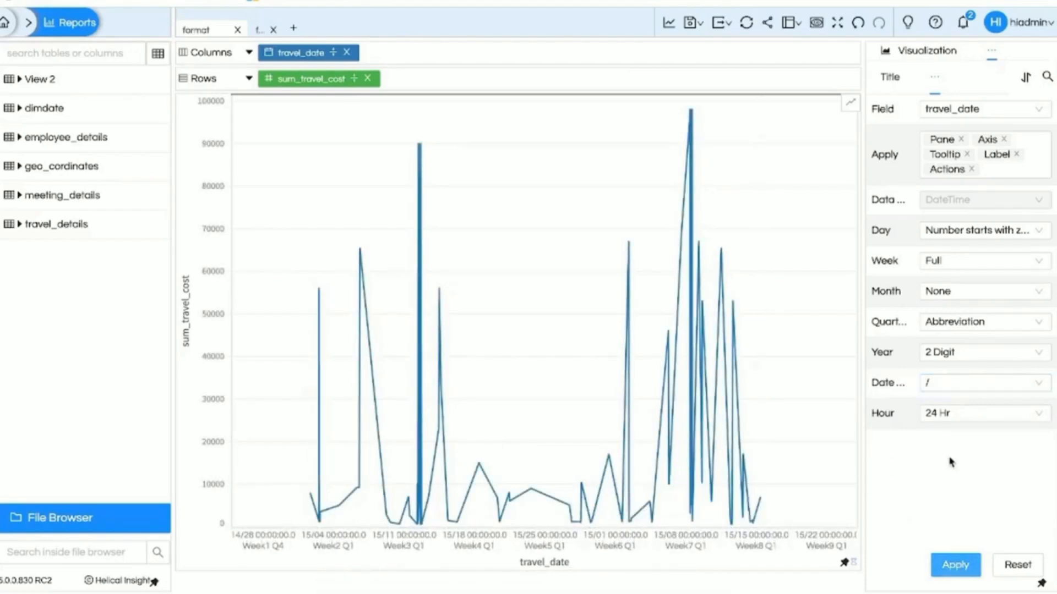
Set the hour format of travel_date to 12 Hr, apply it to the chart, and review the other hour options
click(1028, 414)
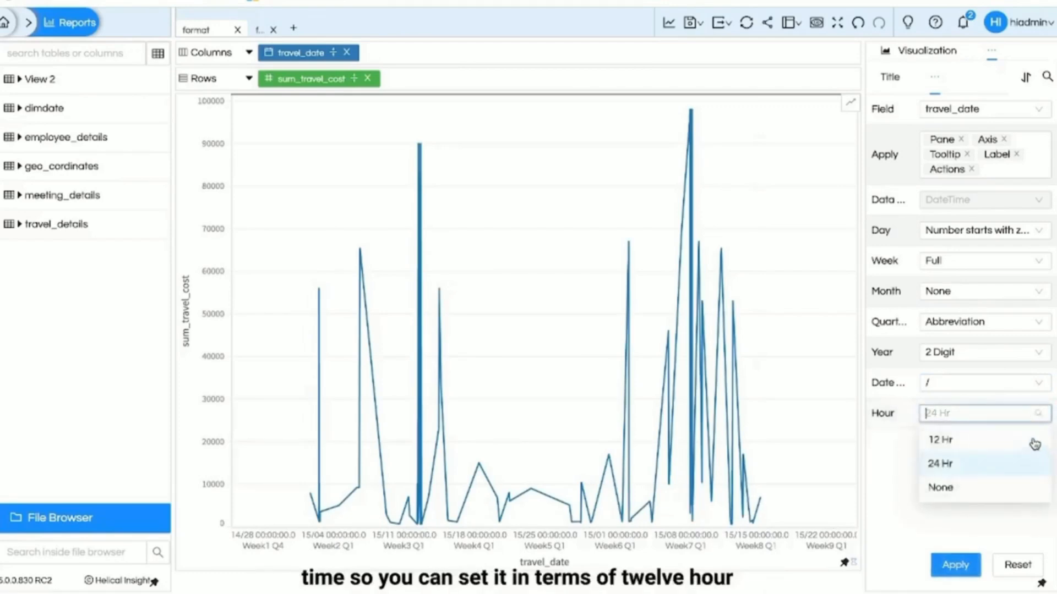
click(976, 444)
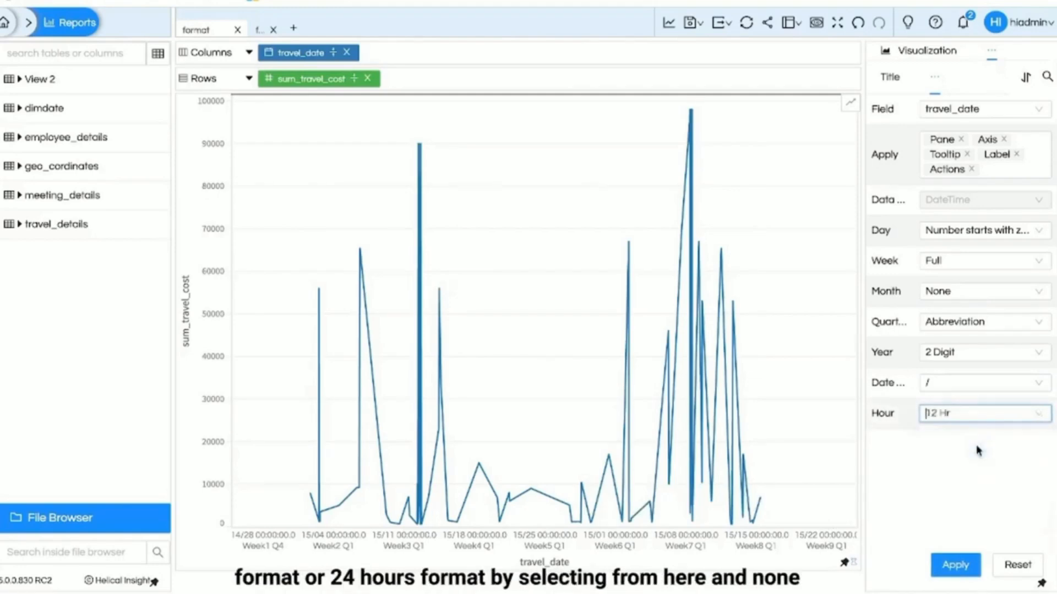
click(956, 567)
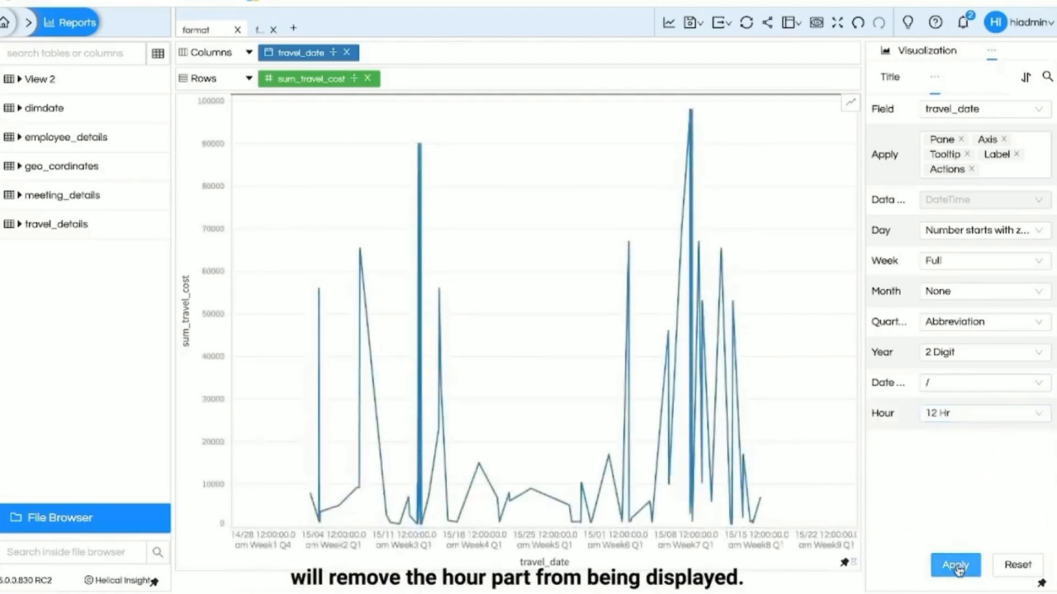
click(1004, 414)
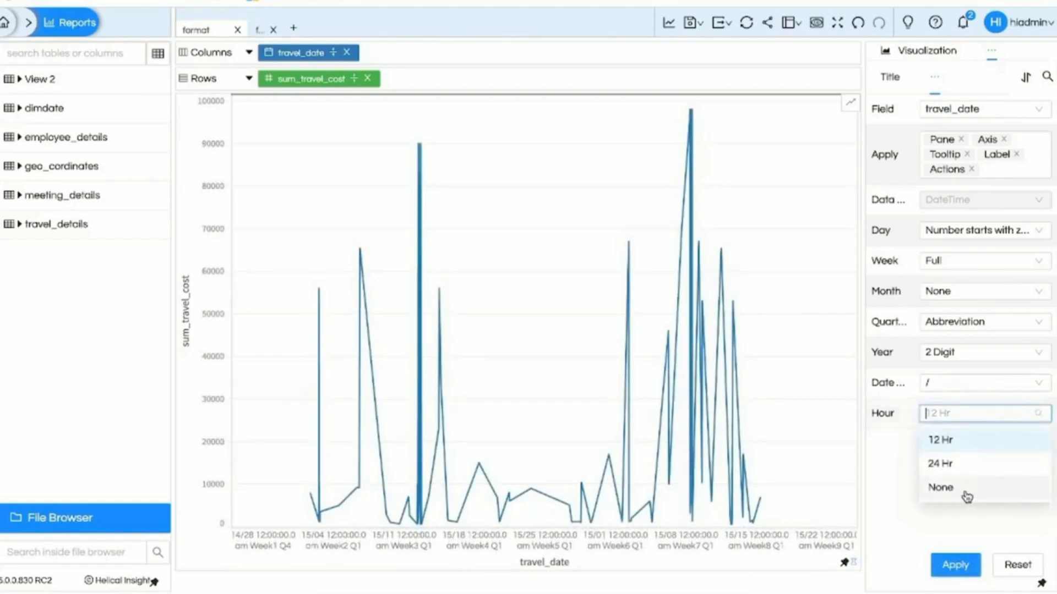
click(906, 522)
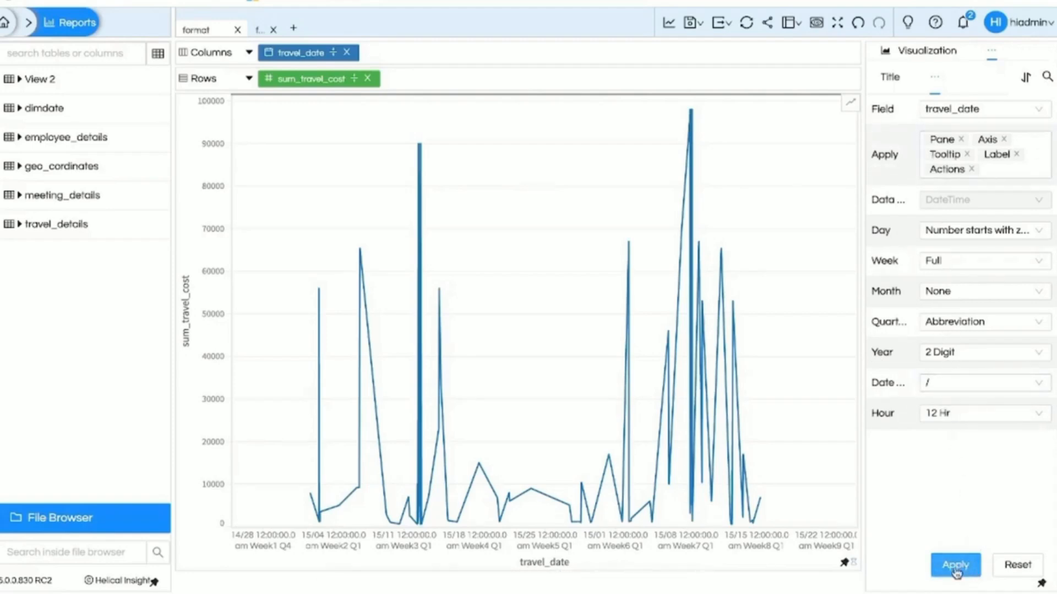
Reset all the format properties and apply the reset to restore the original chart
click(1018, 572)
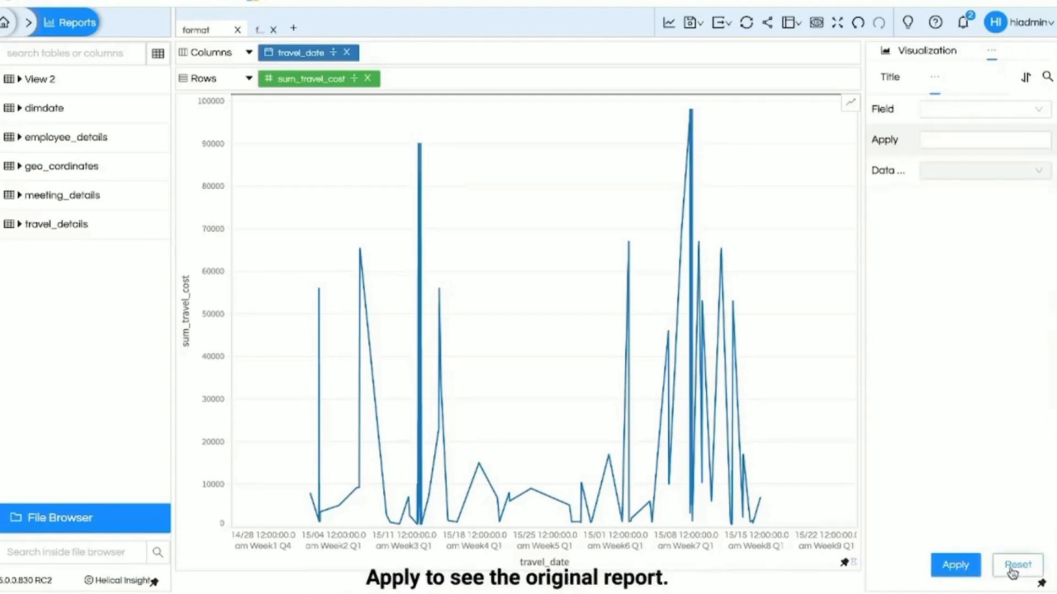
click(948, 568)
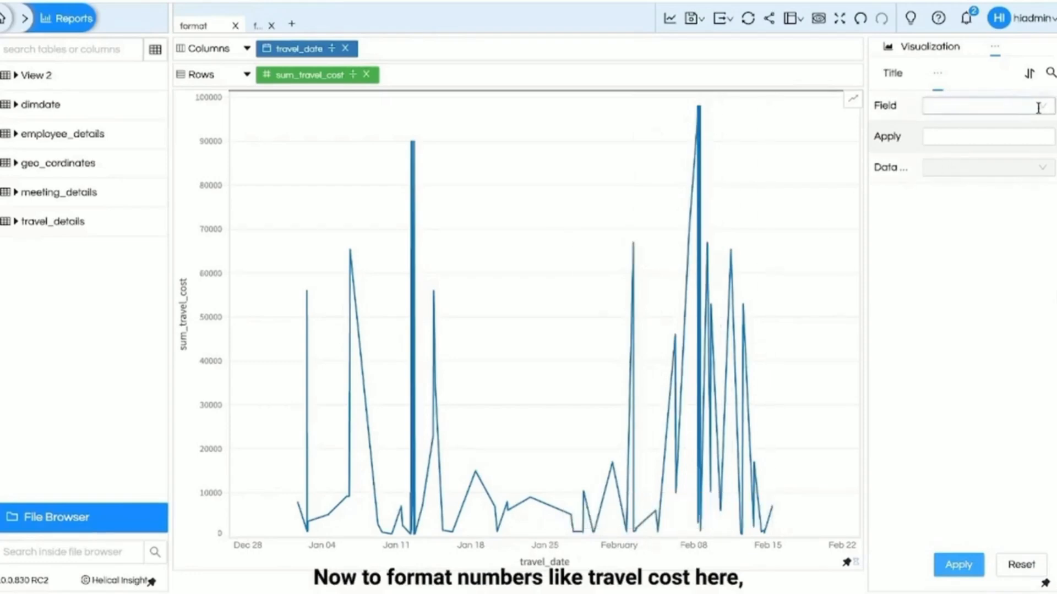
Select sum_travel_cost for formatting on Pane, Axis and Tooltip, enable the thousand separator, and apply it to the chart
click(1038, 108)
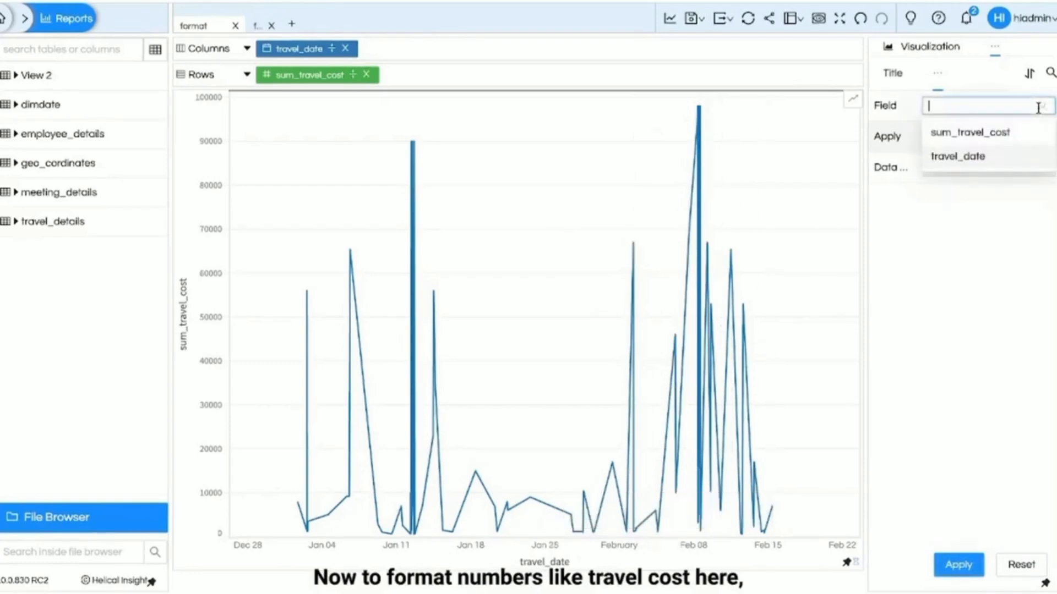
click(979, 135)
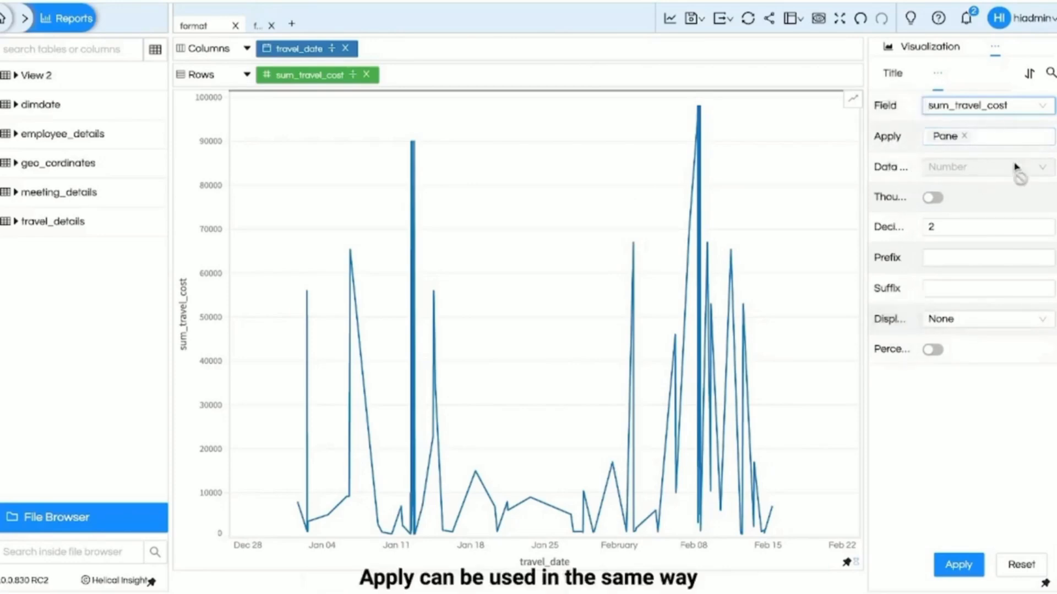
click(1003, 139)
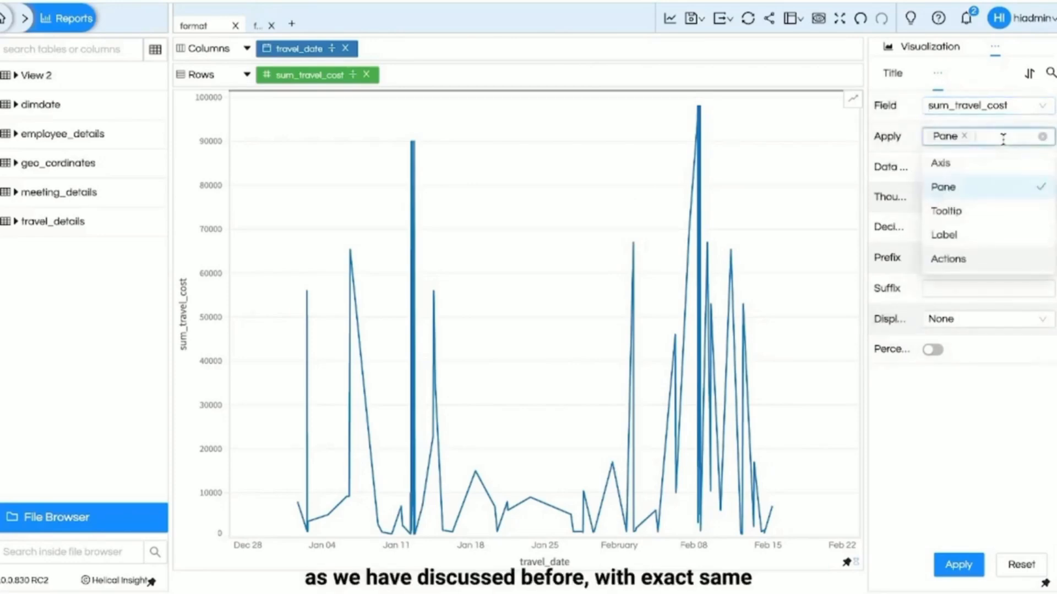
click(967, 167)
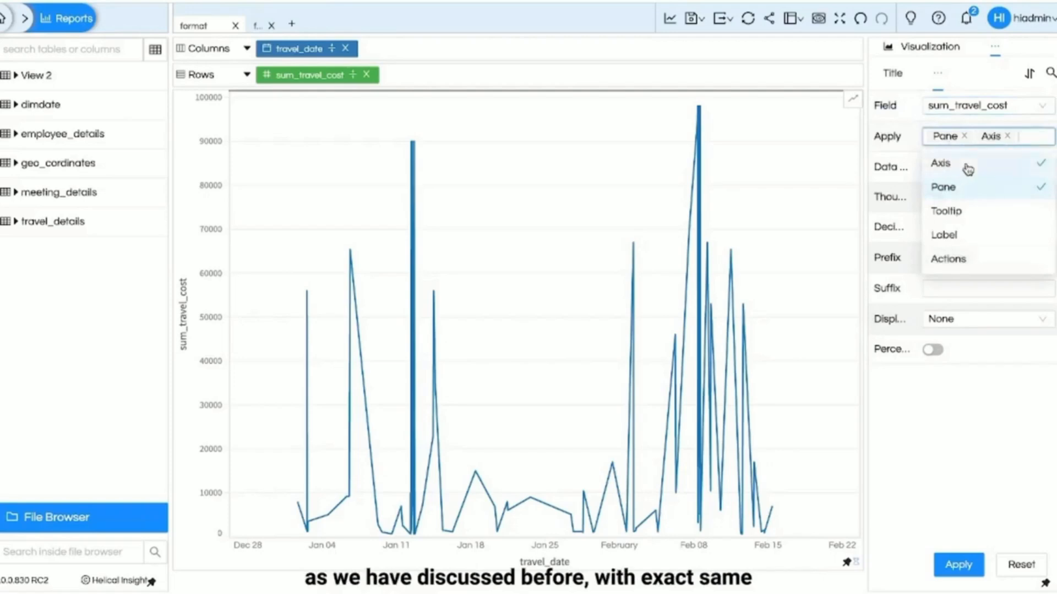
click(999, 220)
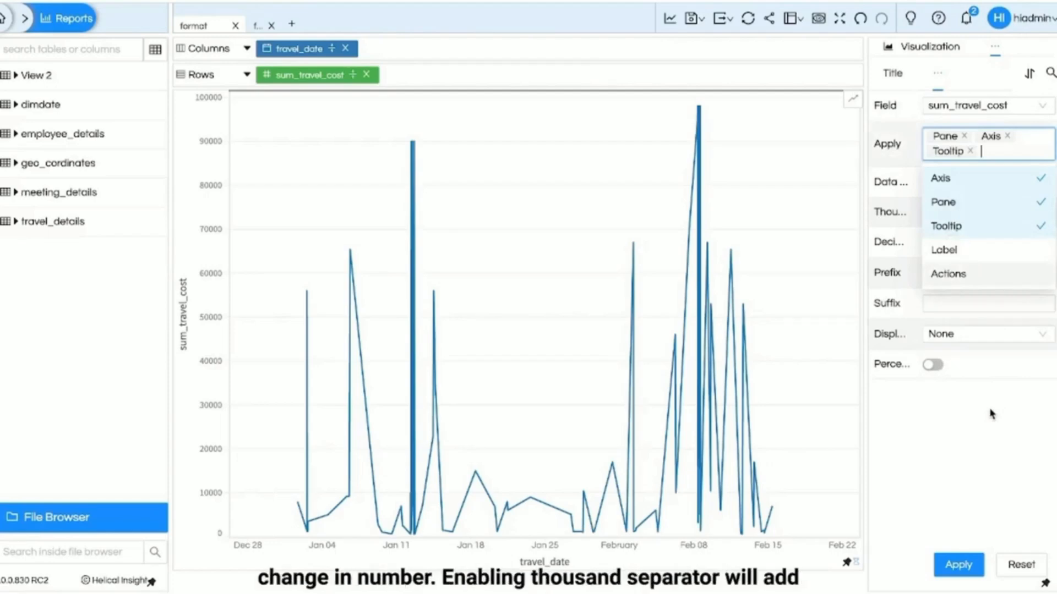
click(959, 567)
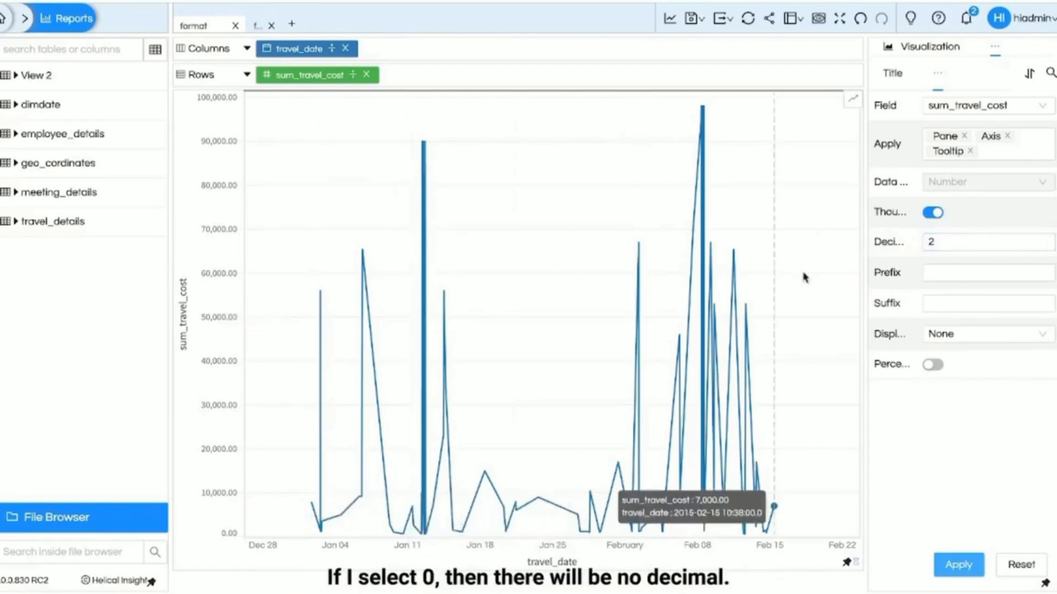
Set the decimal places of sum_travel_cost to 0 and apply the change to the chart
double_click(936, 244)
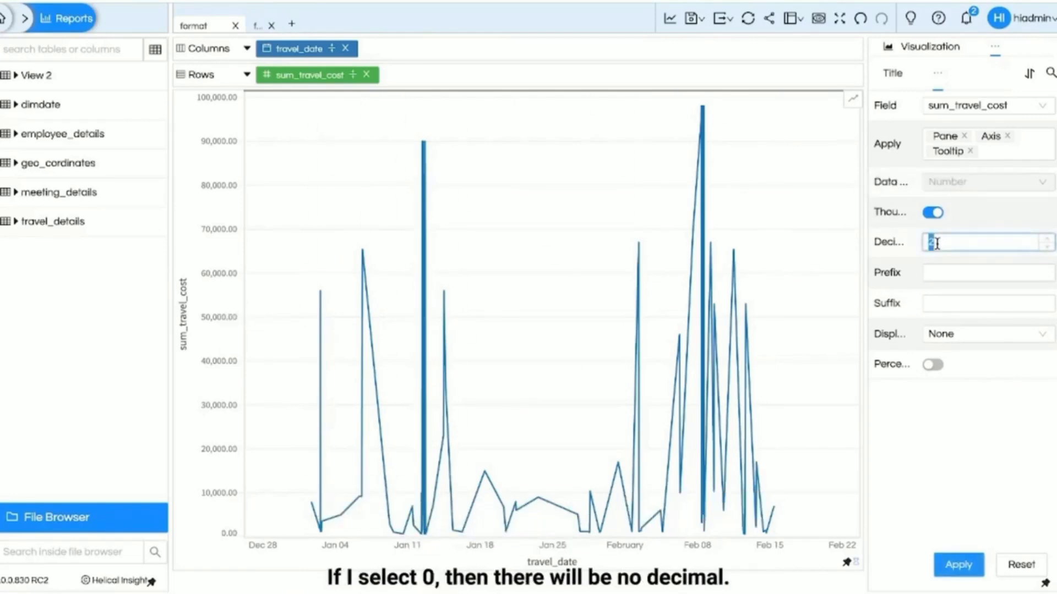
text(0)
click(961, 565)
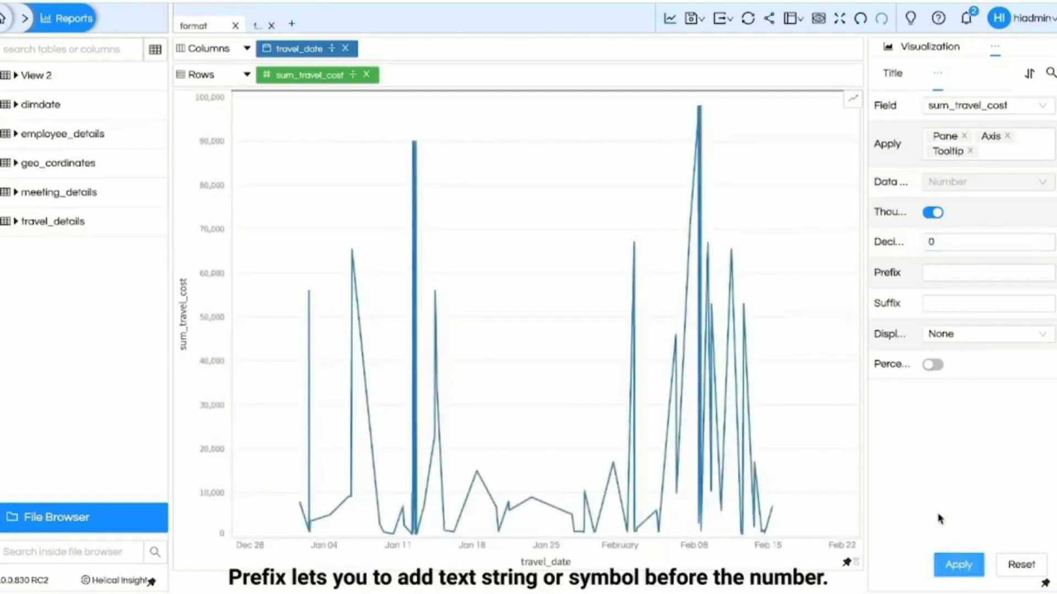
Set the prefix of sum_travel_cost to $ and apply it to the chart
click(939, 272)
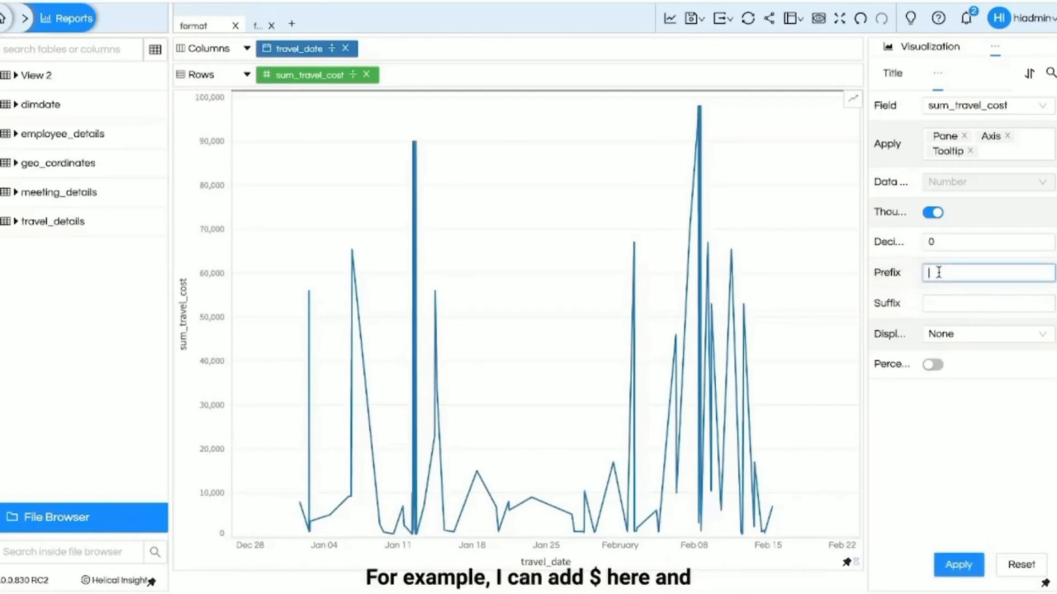
text($)
click(956, 569)
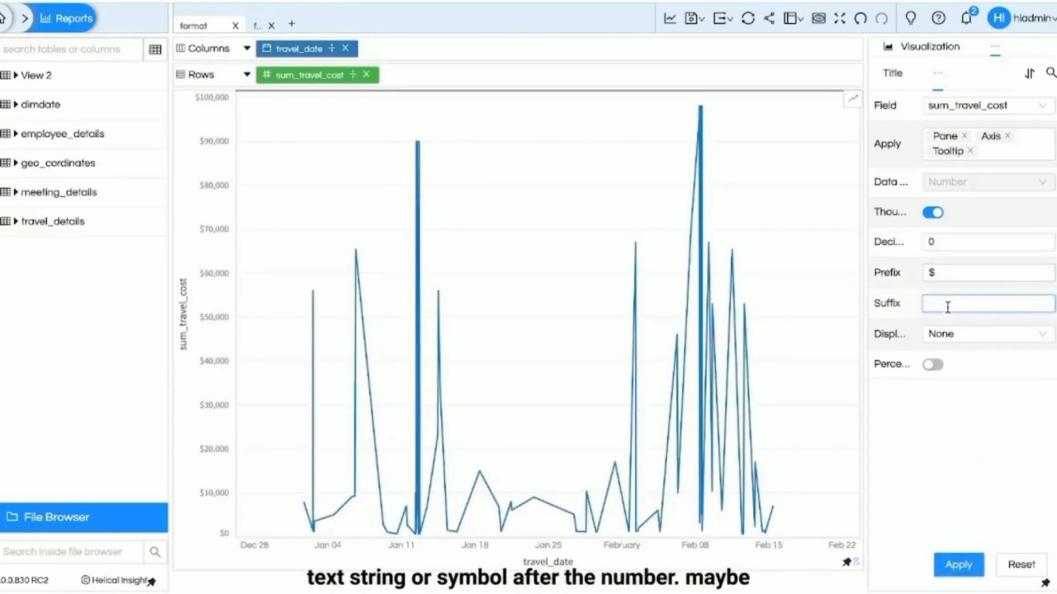
Apply # as the suffix of sum_travel_cost, and remove the suffix from the chart again
text(#)
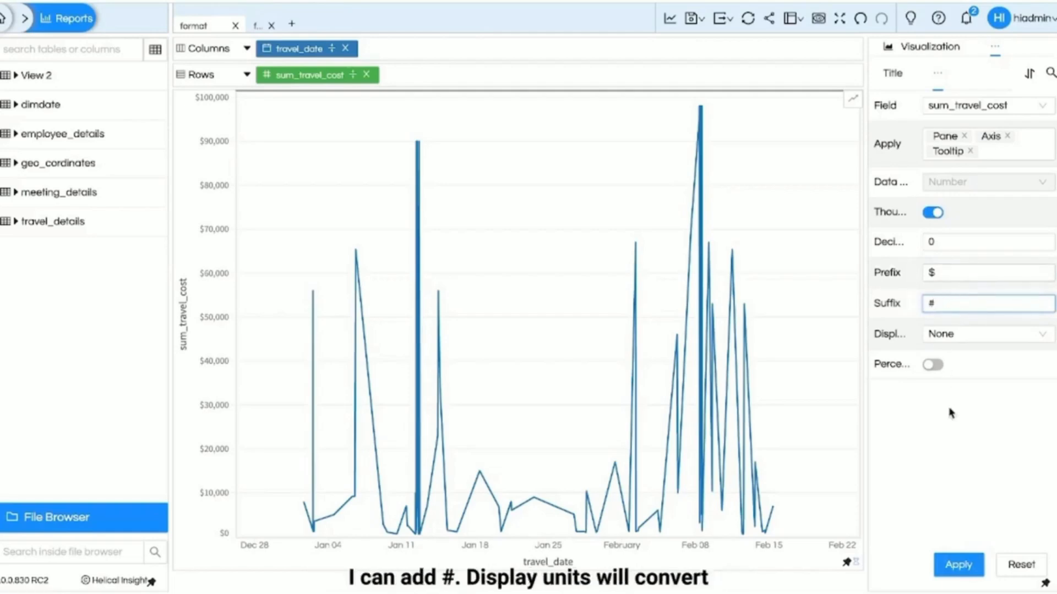
click(959, 563)
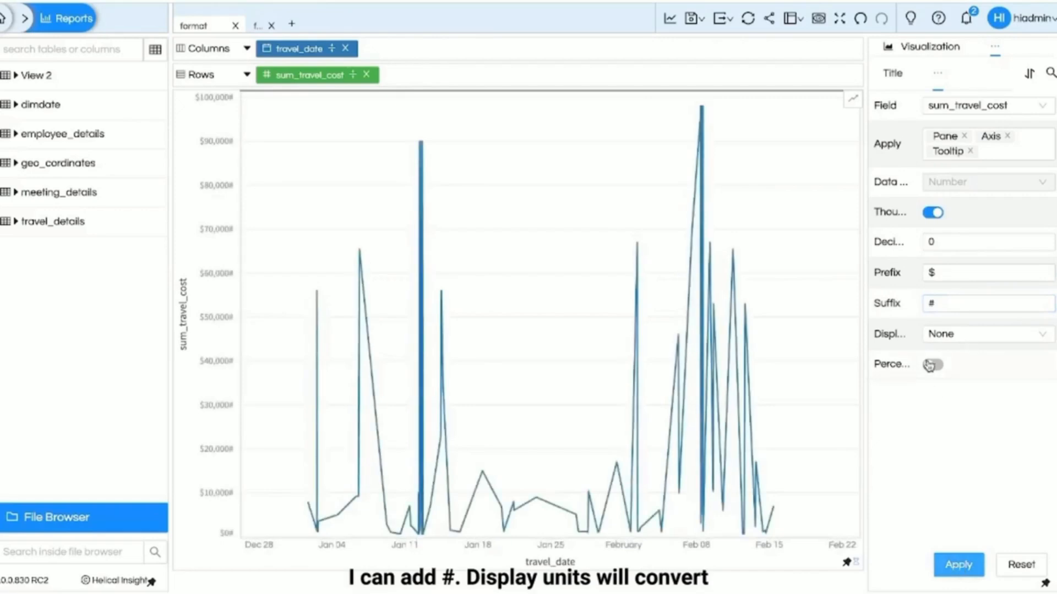
click(942, 303)
key(BackSpace)
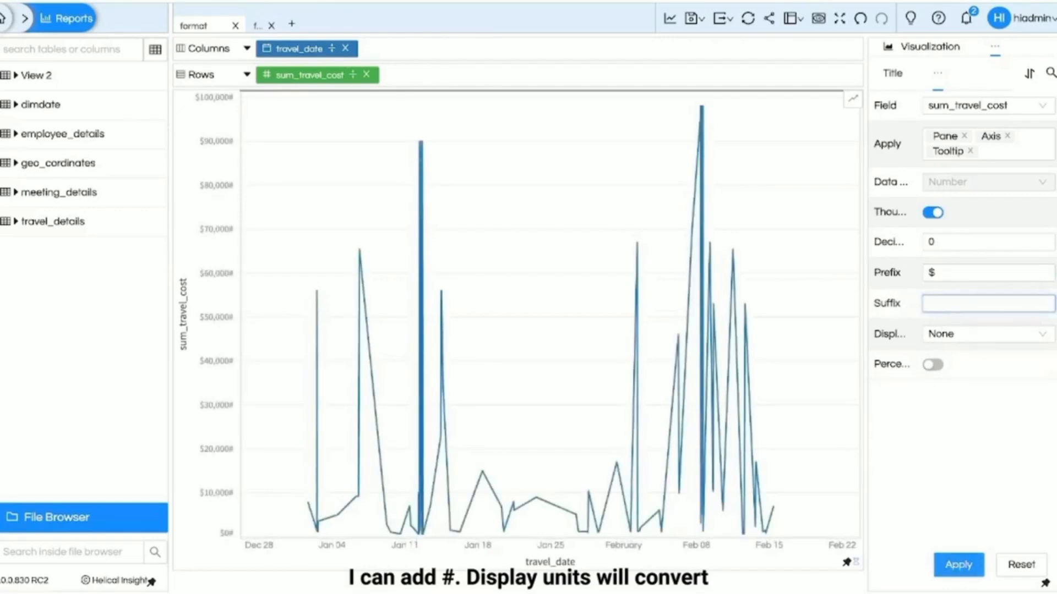
click(959, 573)
Set the display units of sum_travel_cost to Auto and apply them to the chart
click(995, 335)
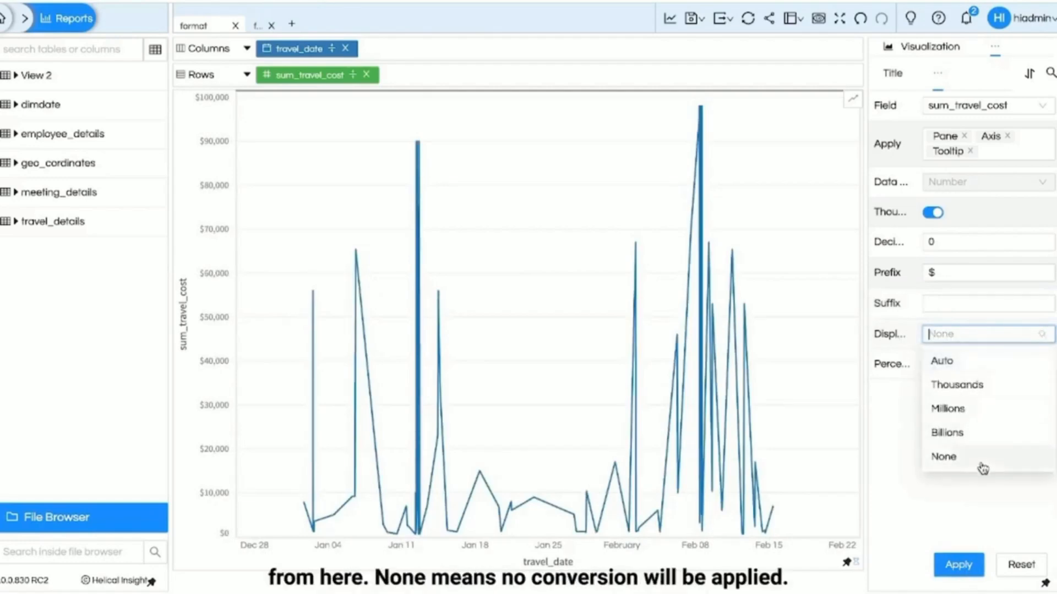
click(942, 361)
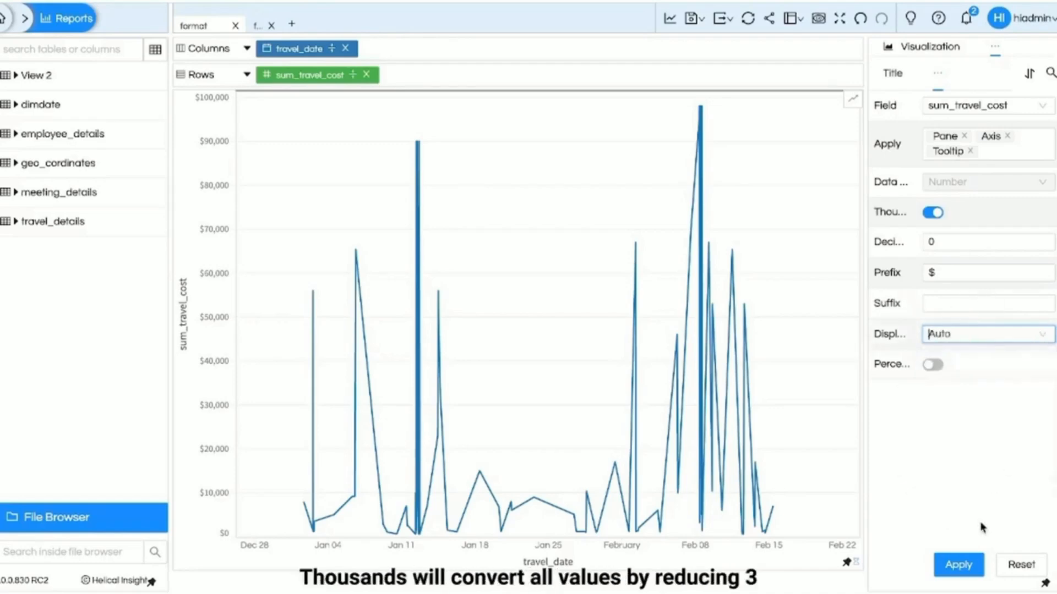
click(959, 564)
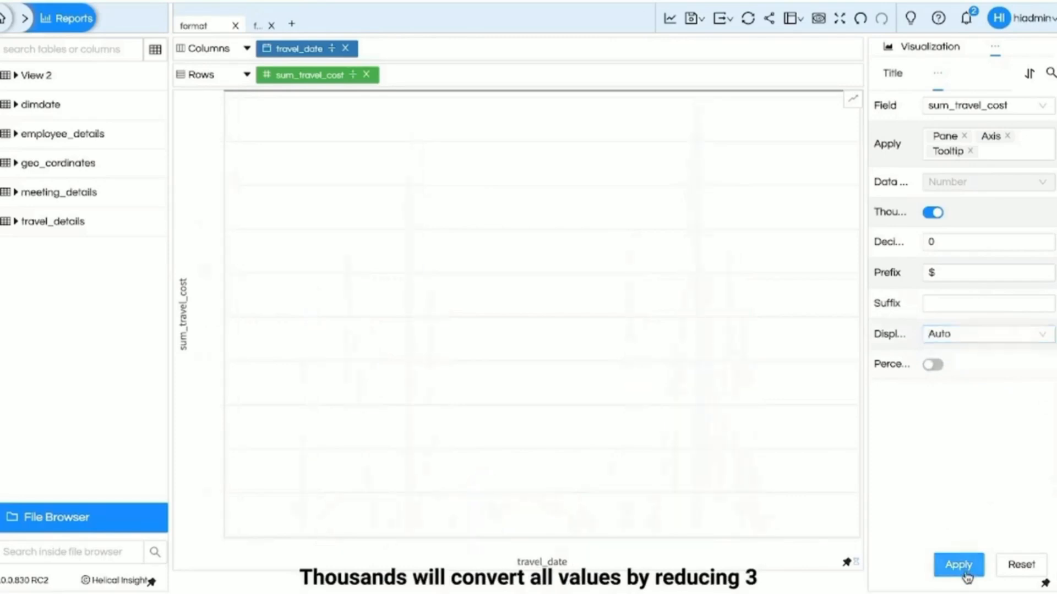
Set the display units of sum_travel_cost to Thousands and apply them to the chart
click(1009, 338)
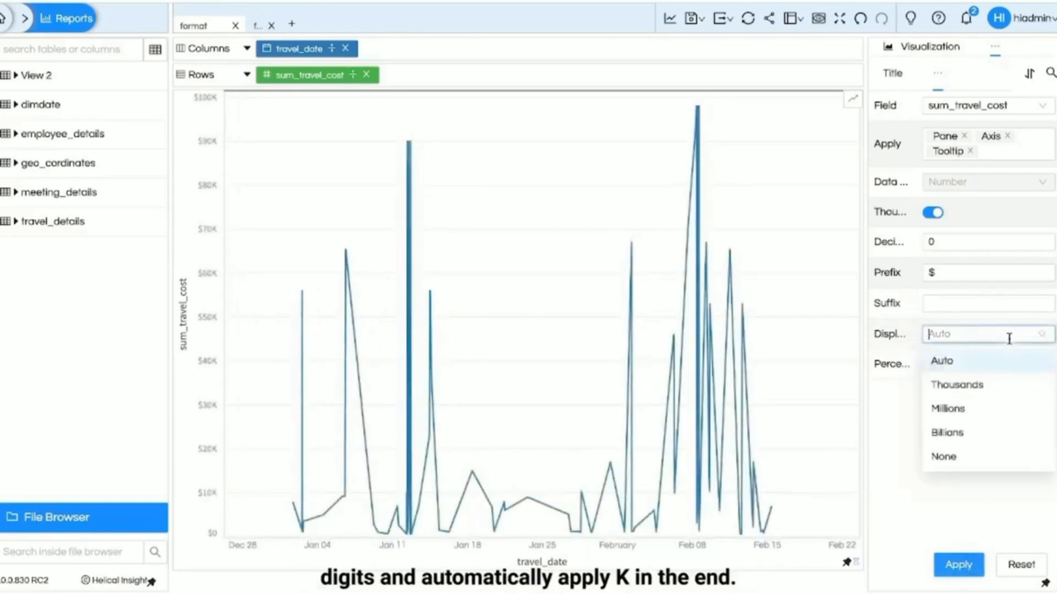
click(989, 388)
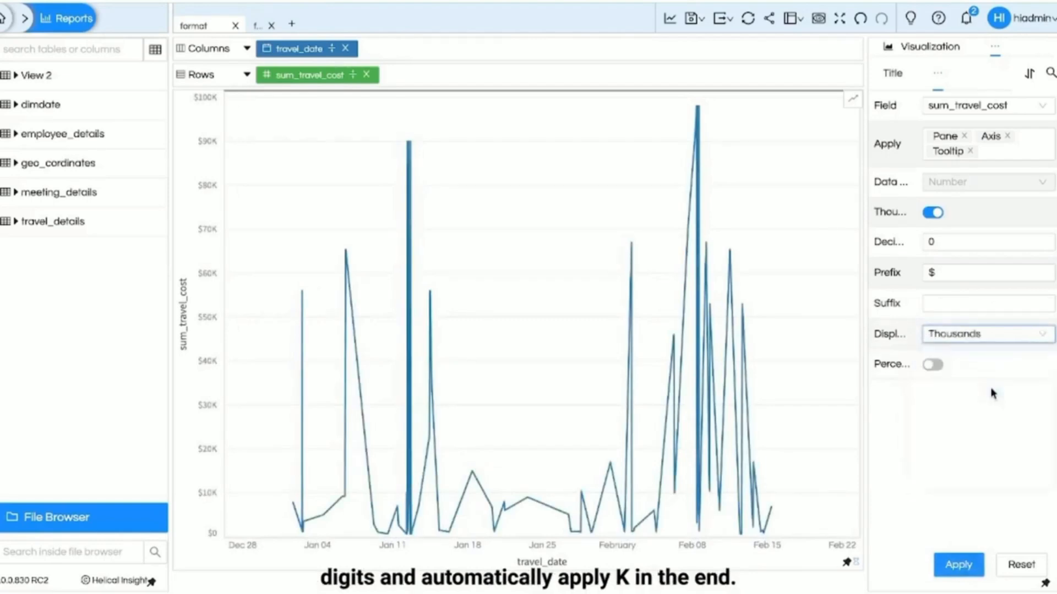
click(951, 567)
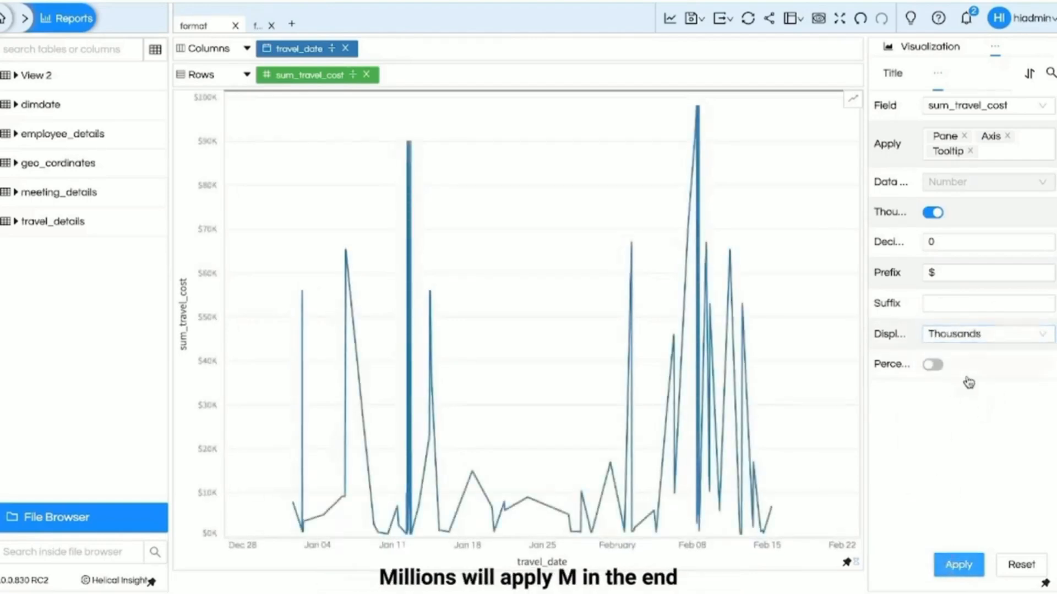
Enable the percentage option for sum_travel_cost, apply it to the chart, and open the visualization types
click(1007, 337)
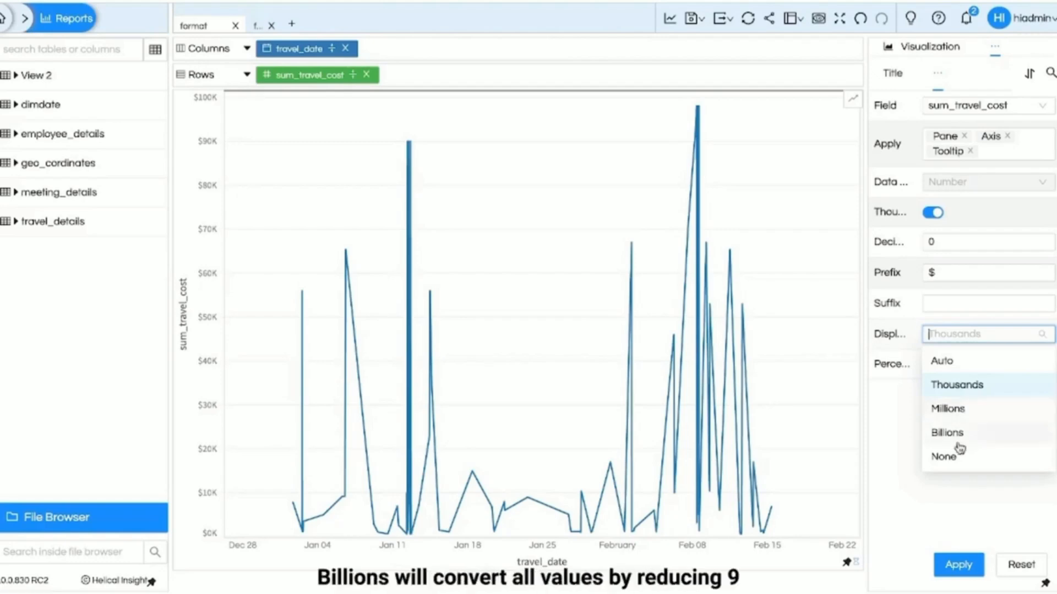
click(900, 433)
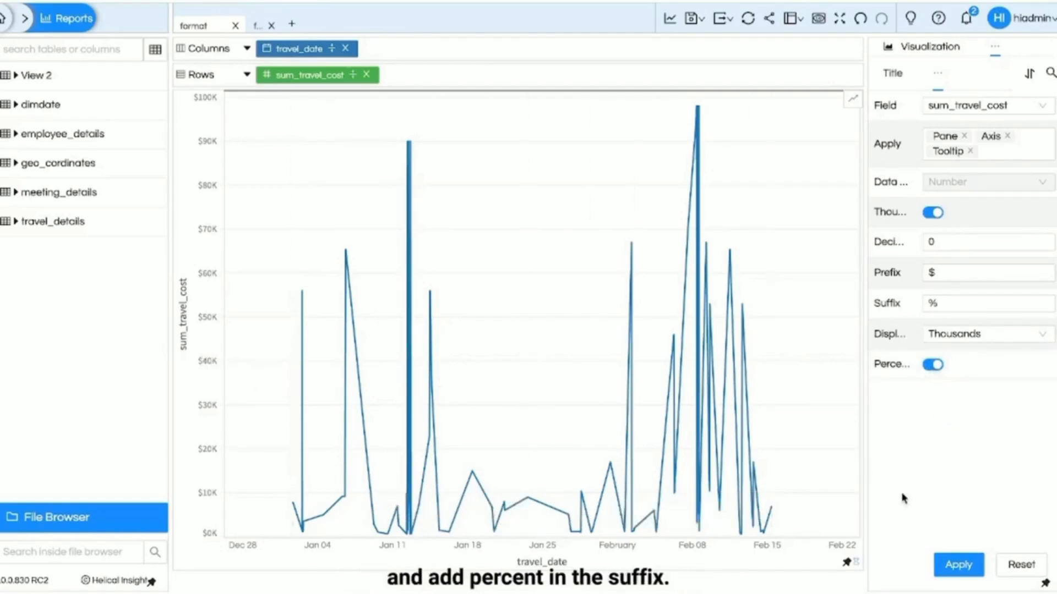
click(958, 565)
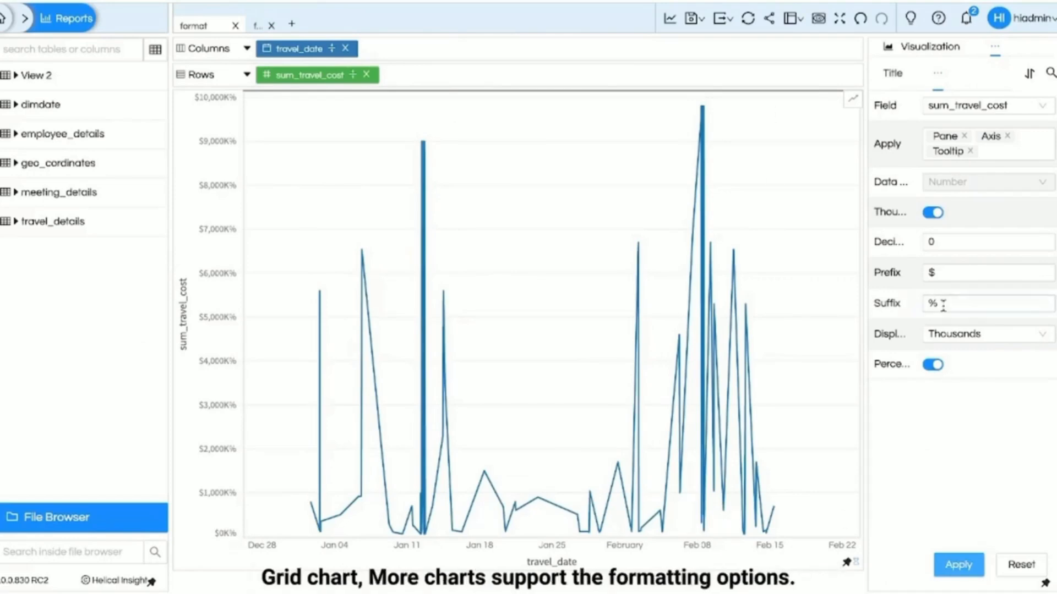
click(929, 49)
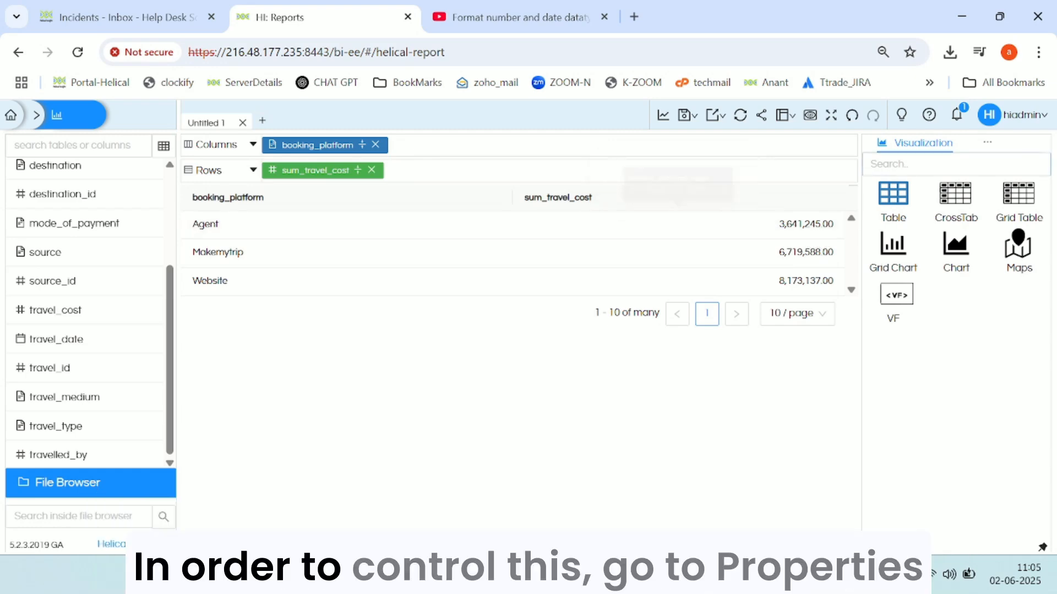
Open the Format properties of the booking_platform table report and select sum_travel_cost as the field
click(987, 144)
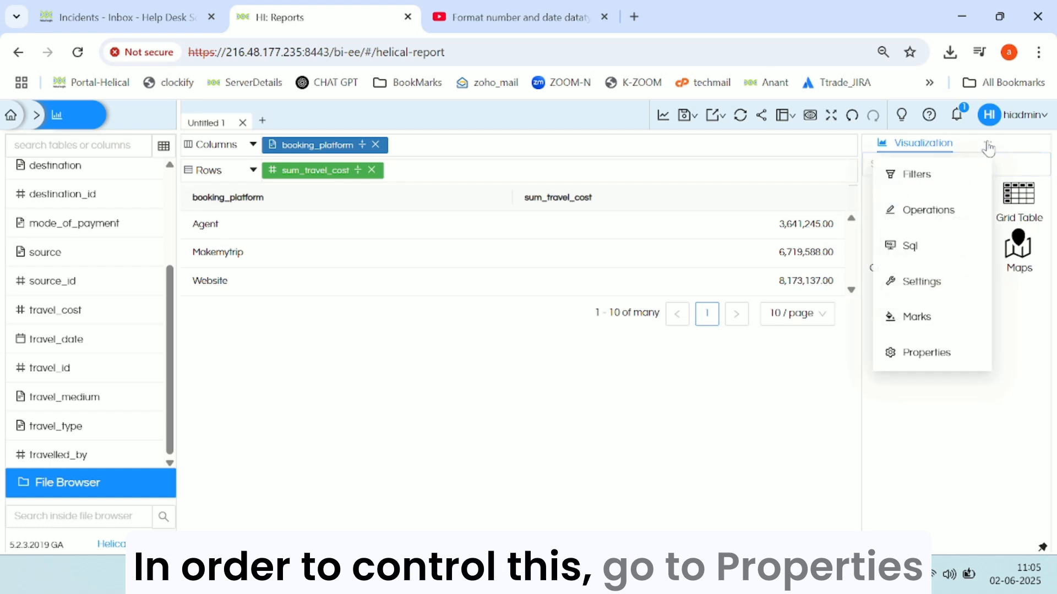
click(936, 365)
click(930, 170)
click(953, 236)
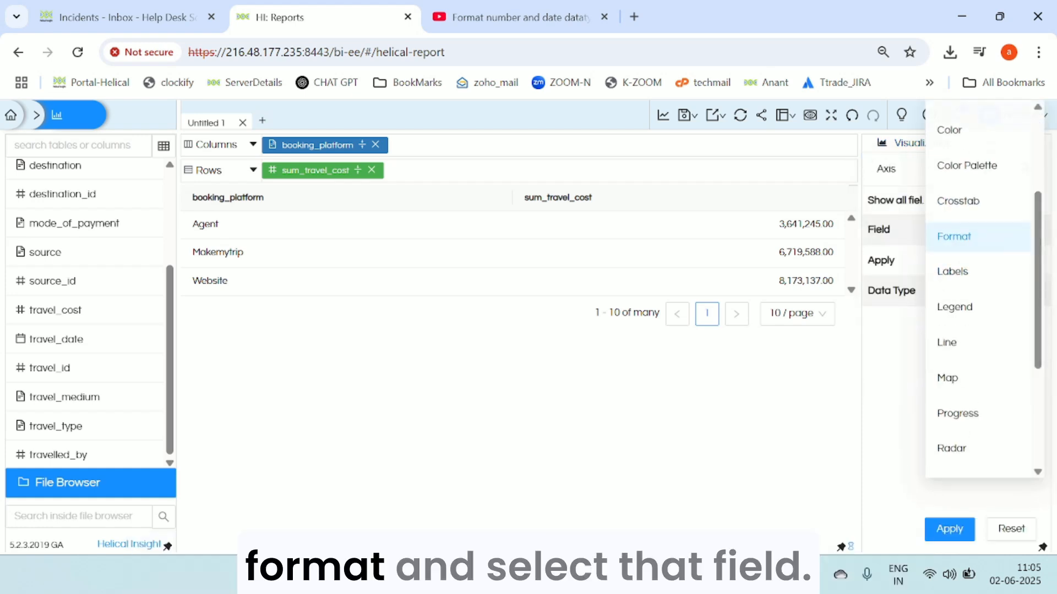
click(969, 230)
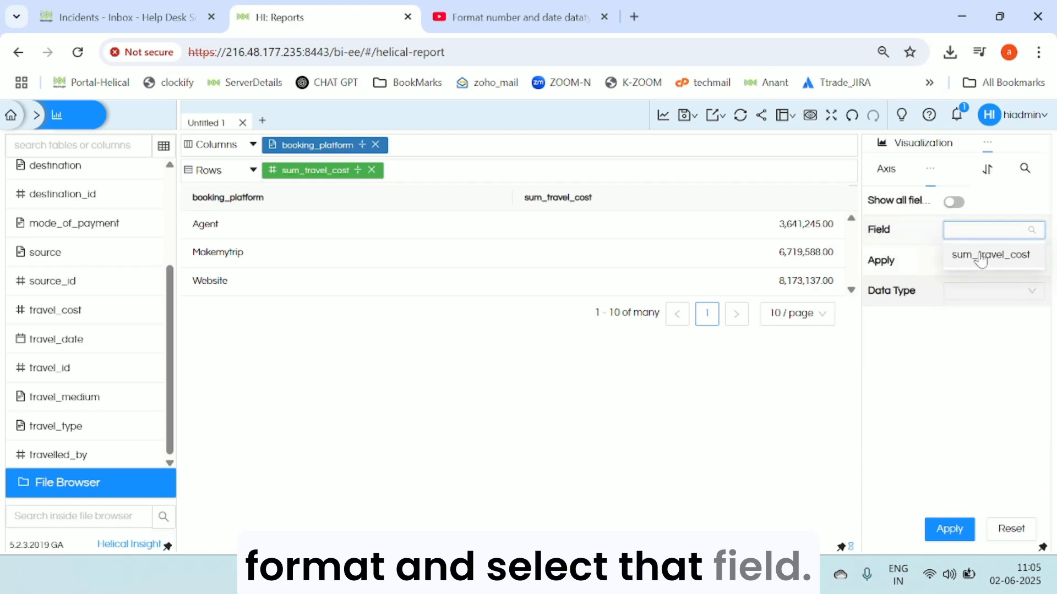
click(969, 252)
Disable auto formatting and the thousand separator for sum_travel_cost, set the decimal places to 0, and apply the changes to the table
scroll(897, 406, down, 2)
mouse_move(894, 314)
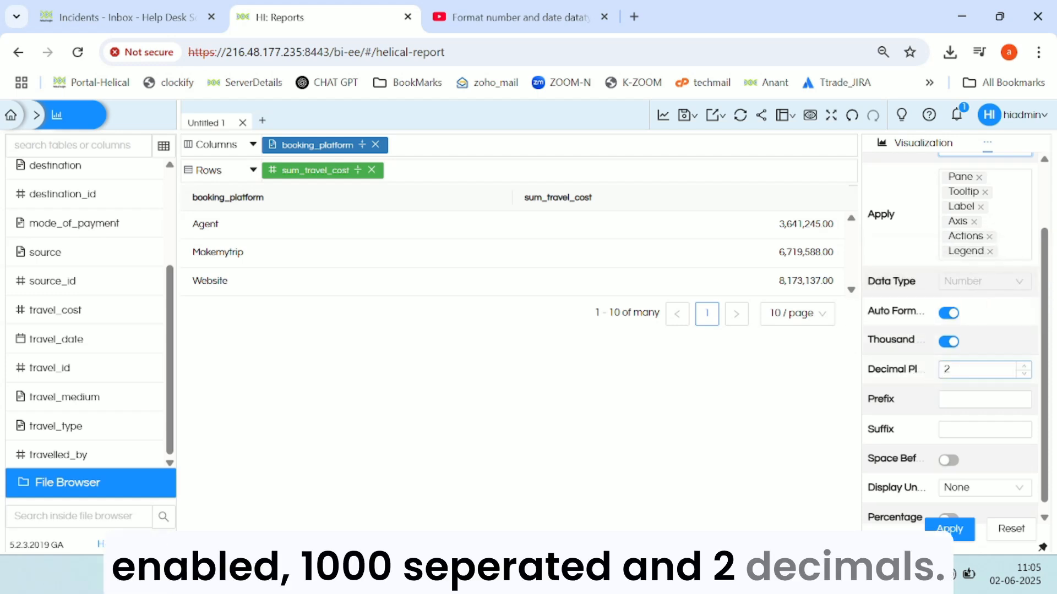
click(951, 364)
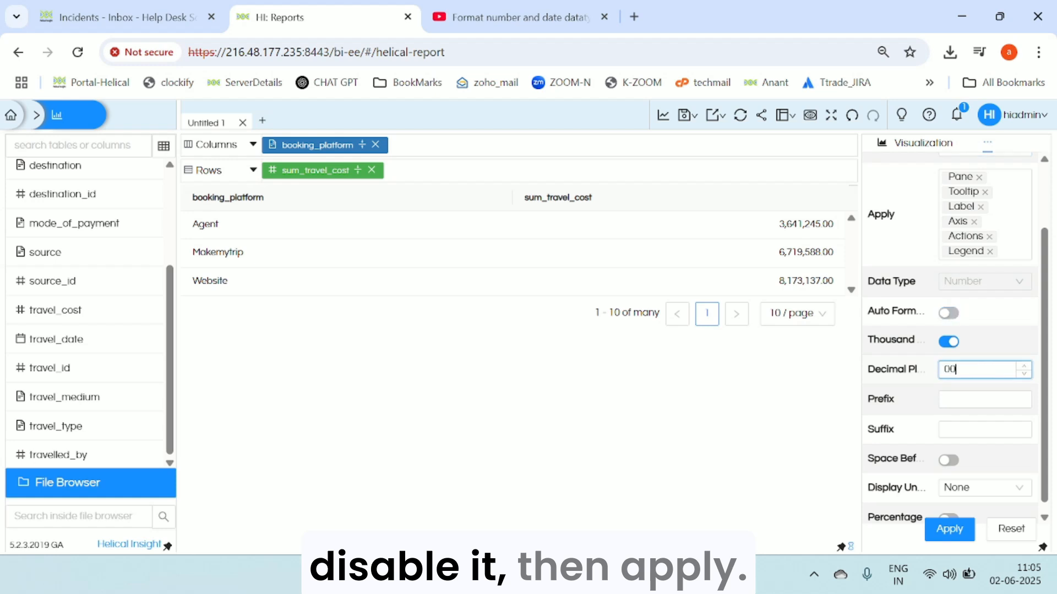
click(947, 343)
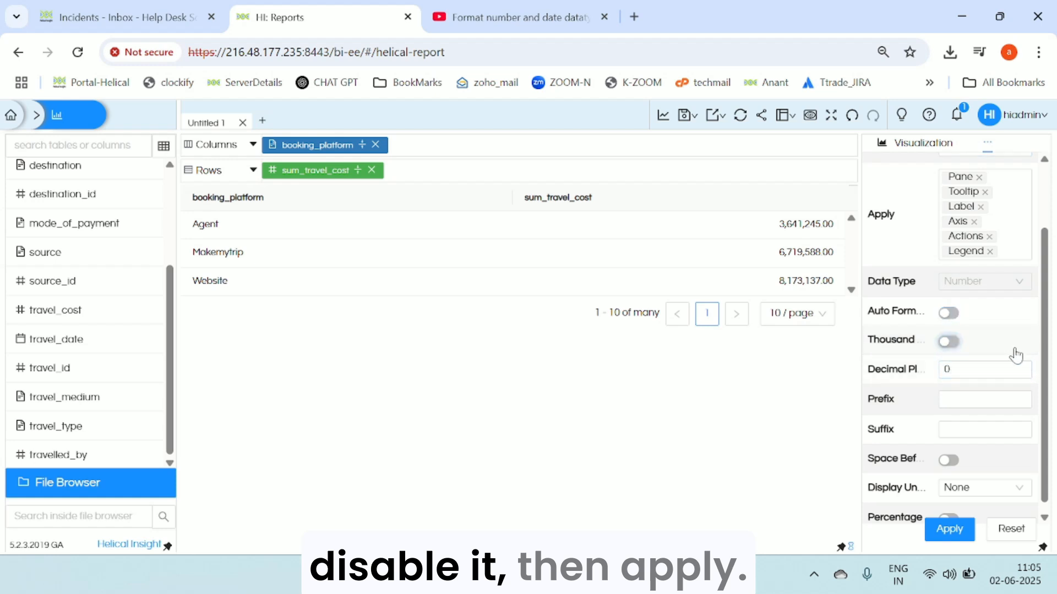
click(950, 530)
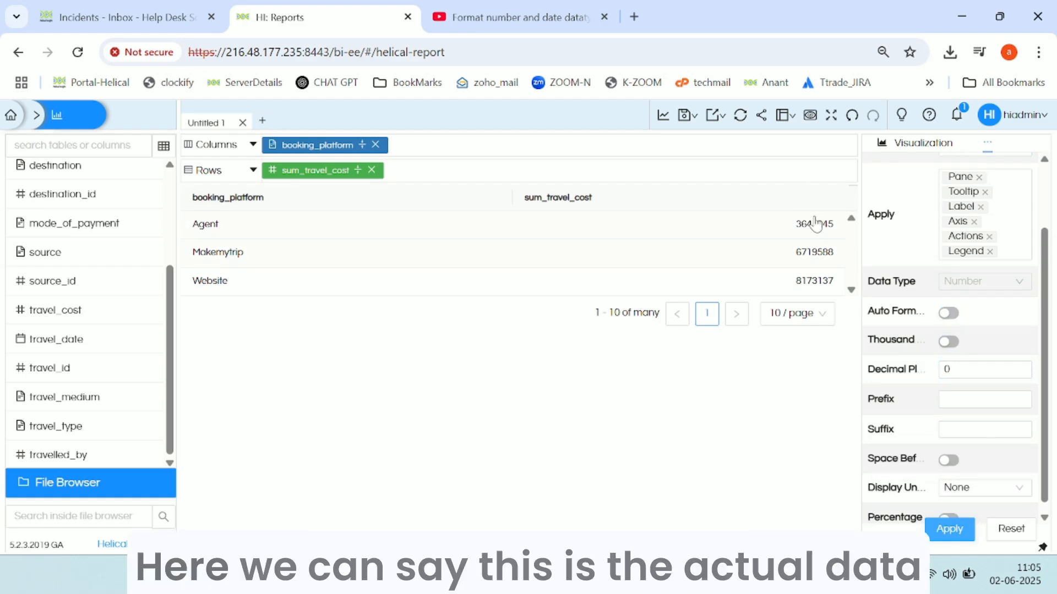
Set the display units of sum_travel_cost to Thousands, enable the space before display units, and apply both to the table
scroll(943, 448, down, 1)
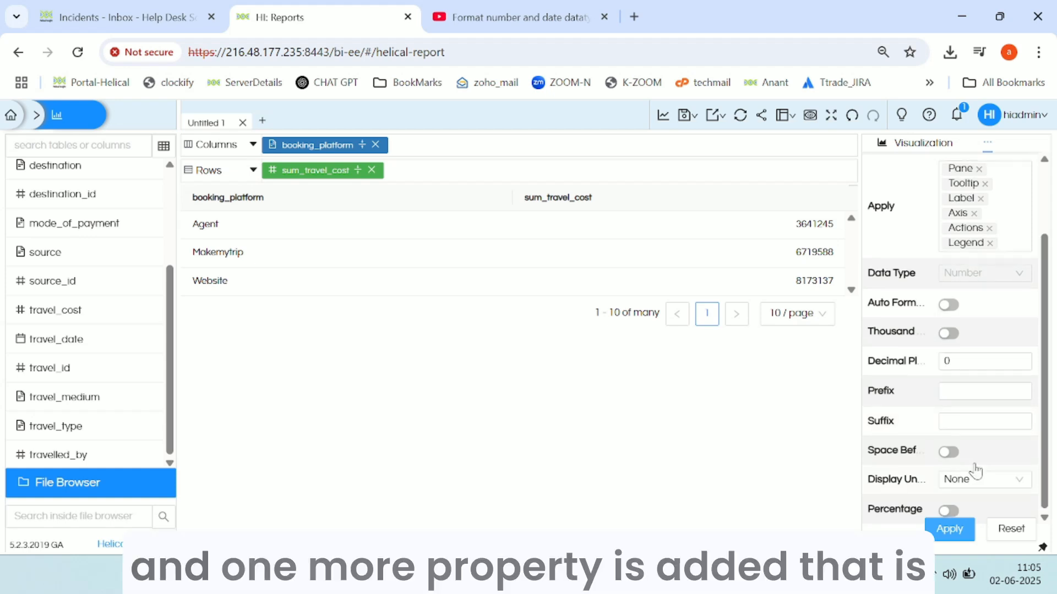
mouse_move(905, 454)
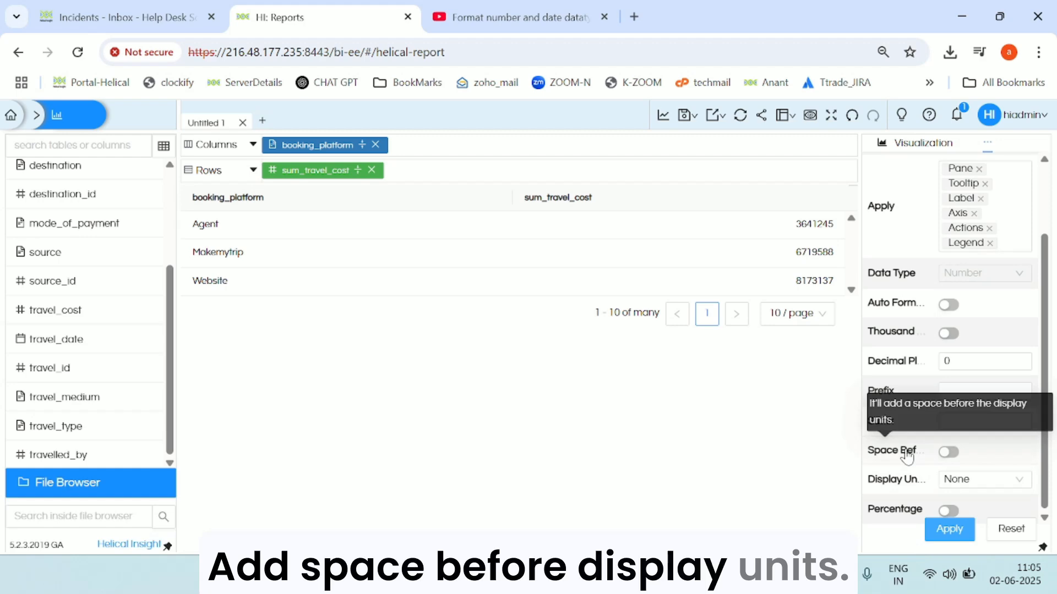
click(947, 480)
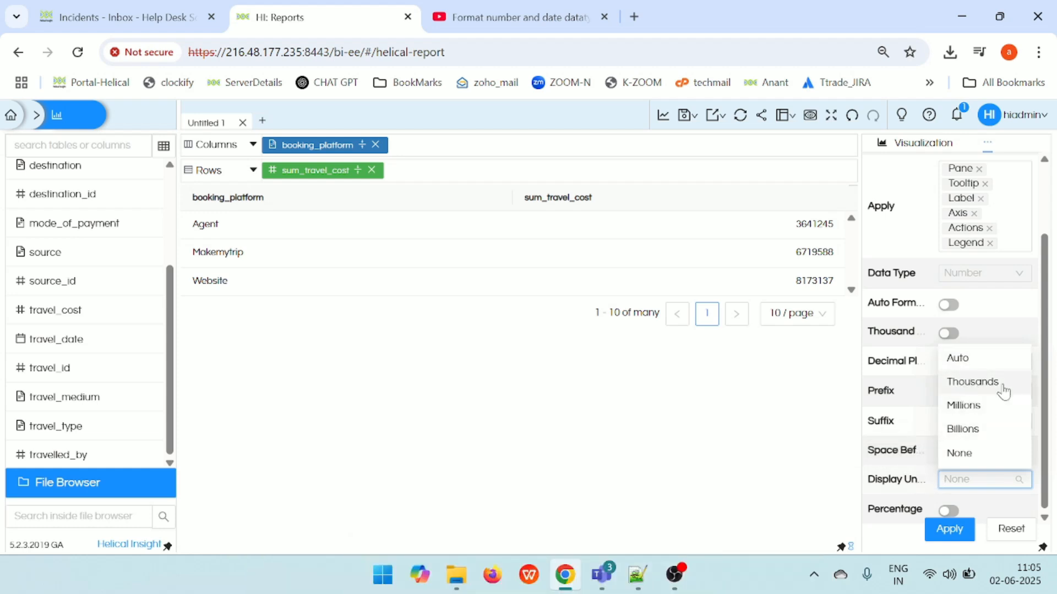
click(1003, 389)
click(948, 450)
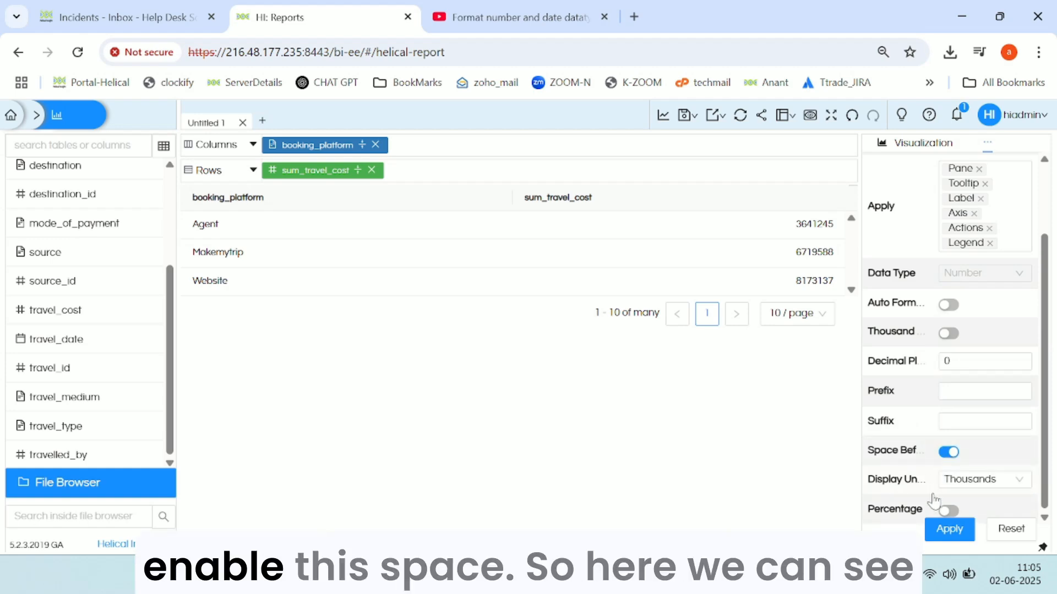
click(955, 537)
mouse_move(826, 233)
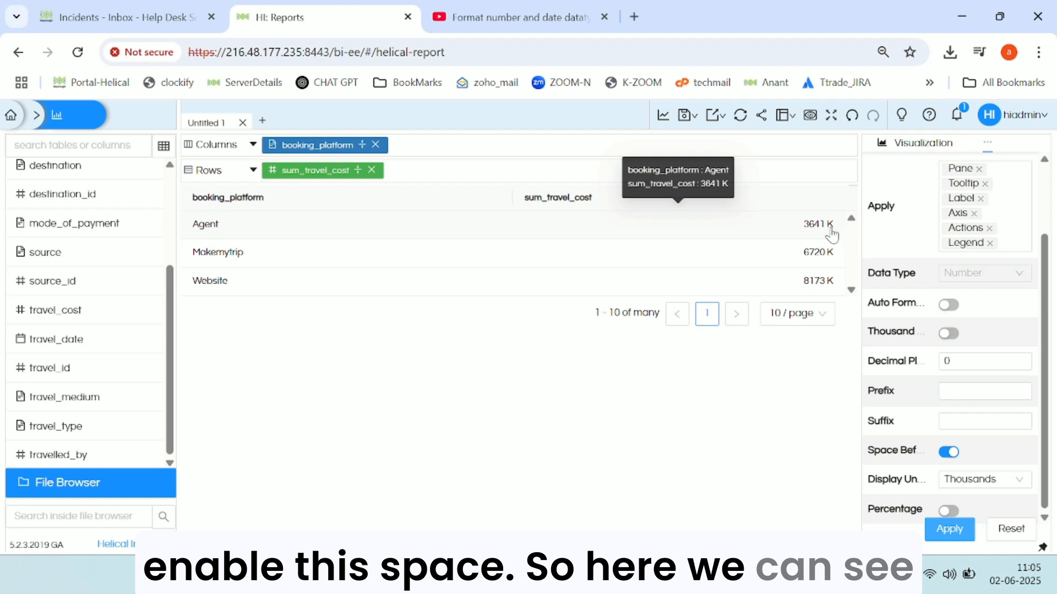